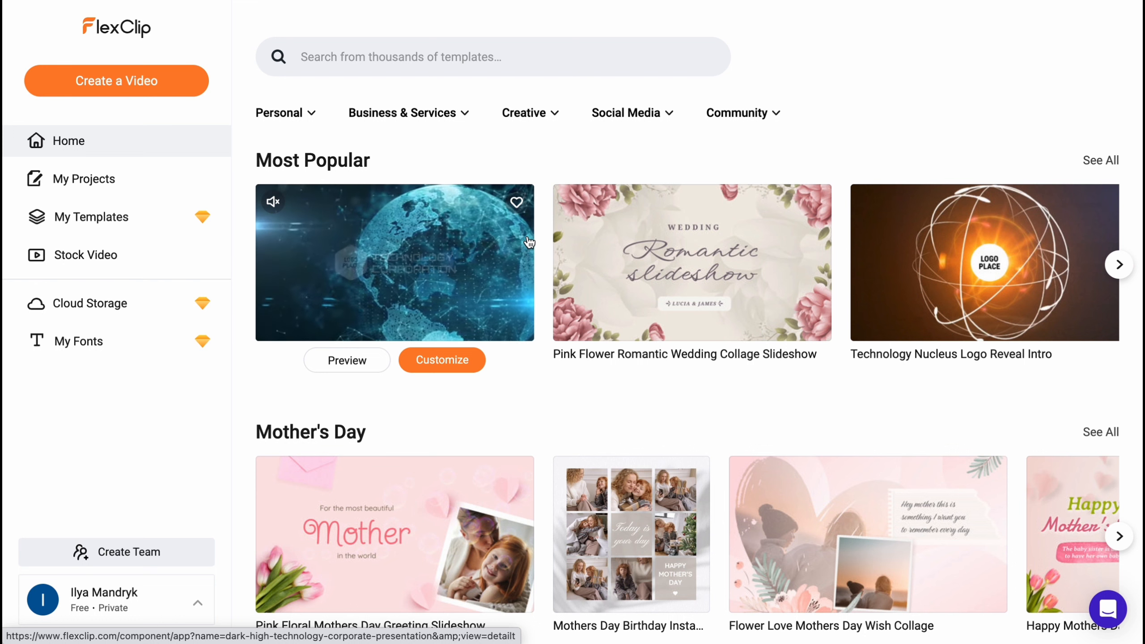
# - Browse the recent projects and the template categories on the home page
pyautogui.scroll(-1, 530, 246)
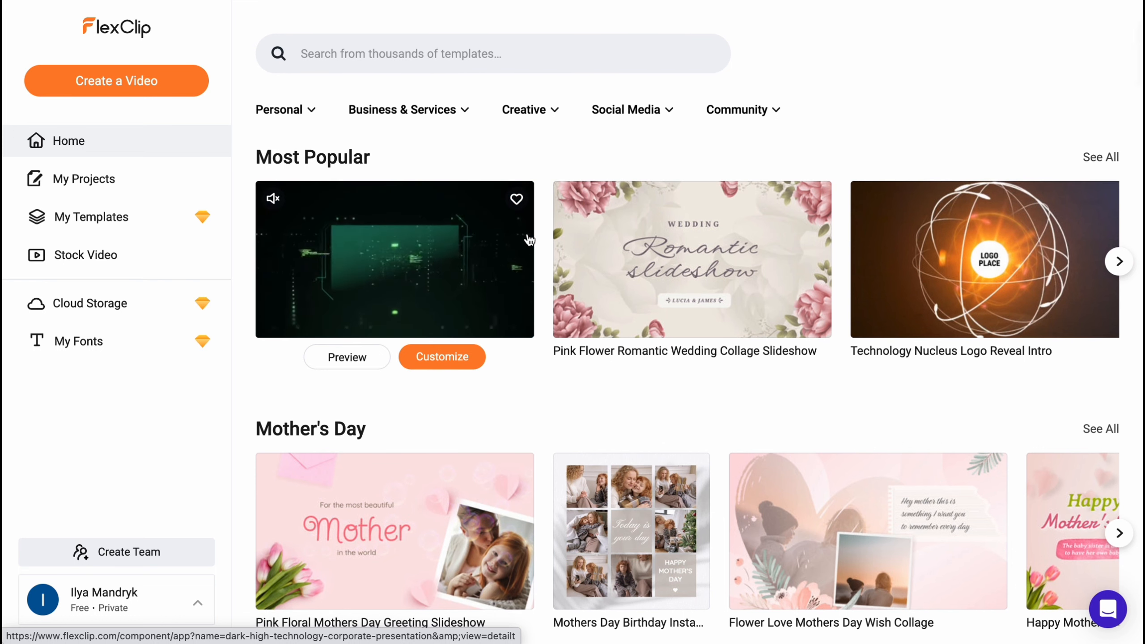
pyautogui.scroll(-1, 548, 221)
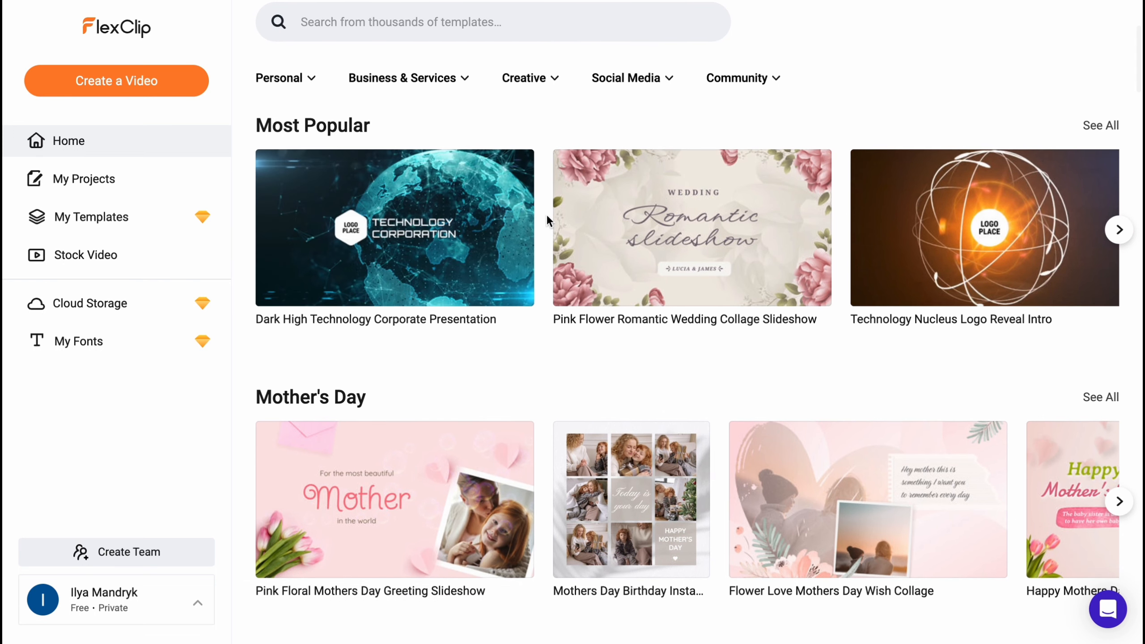
pyautogui.scroll(-1, 546, 217)
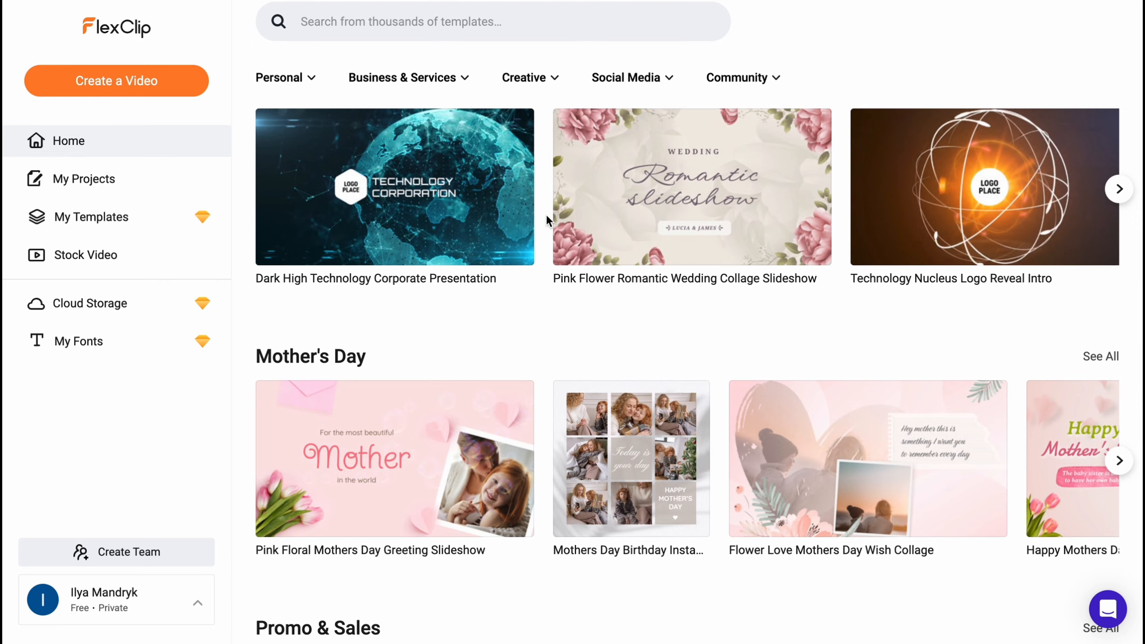
pyautogui.scroll(-1, 542, 211)
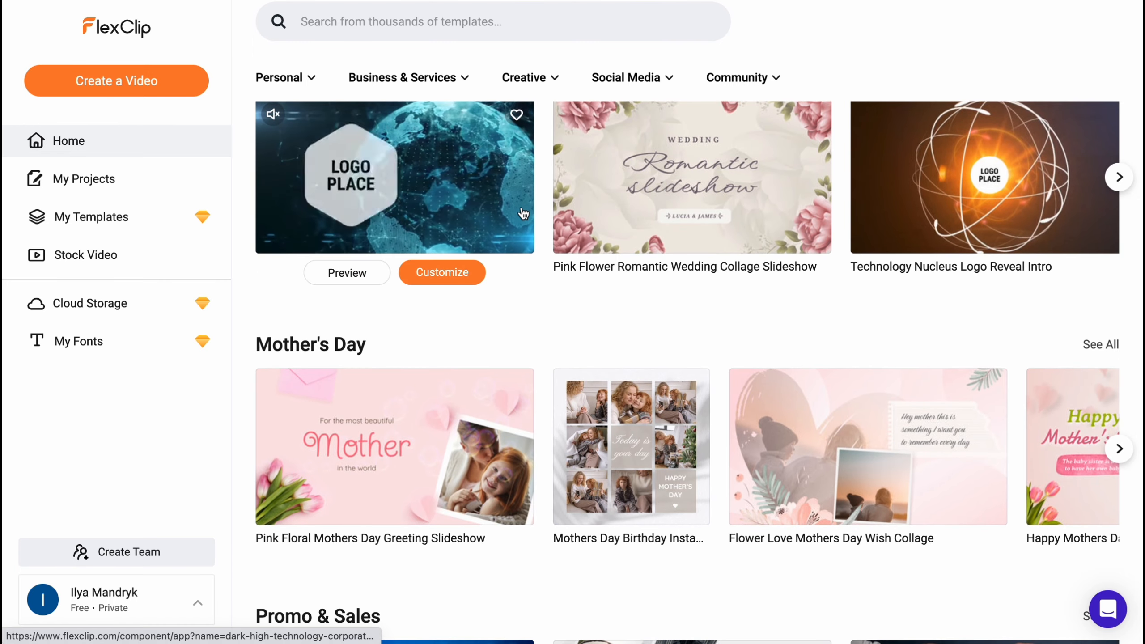
pyautogui.scroll(7, 523, 212)
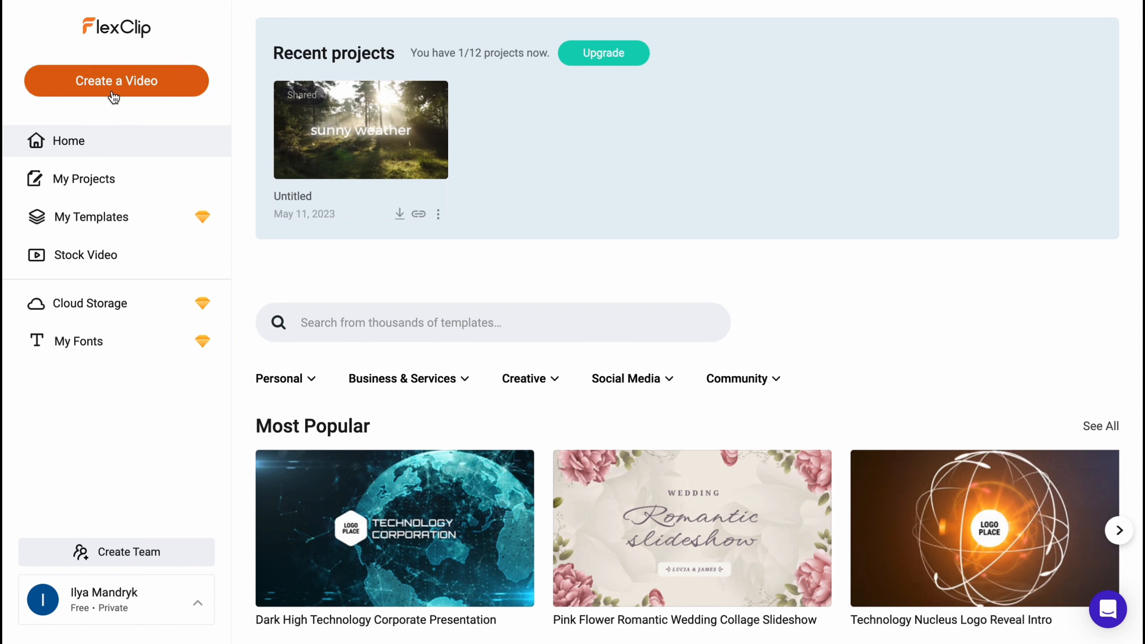
pyautogui.moveTo(282, 176)
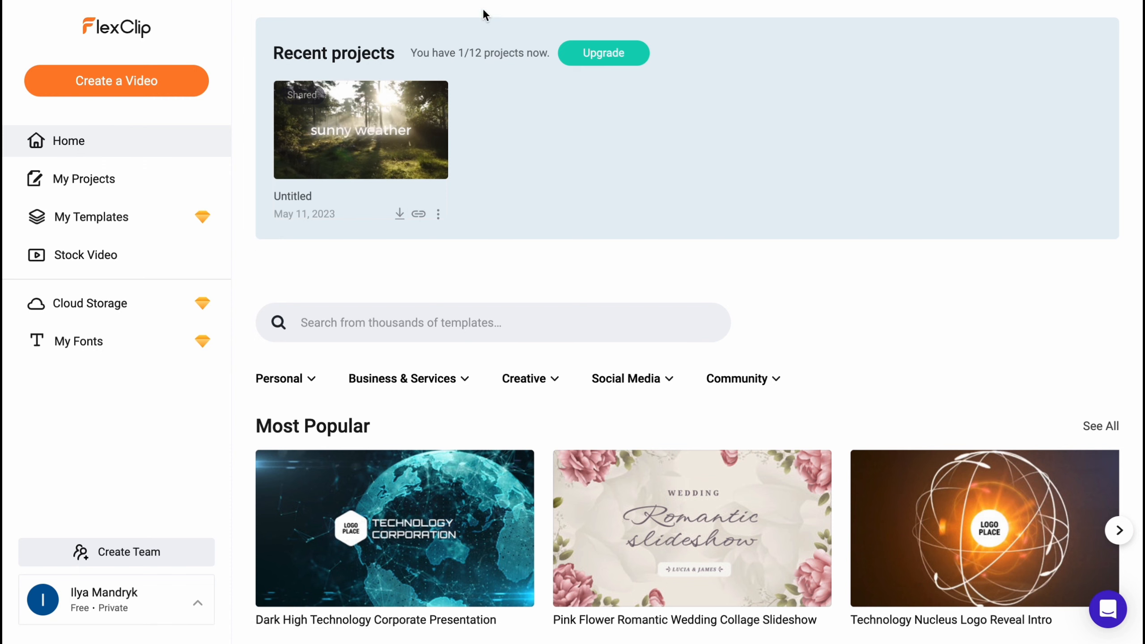
pyautogui.scroll(-5, 447, 263)
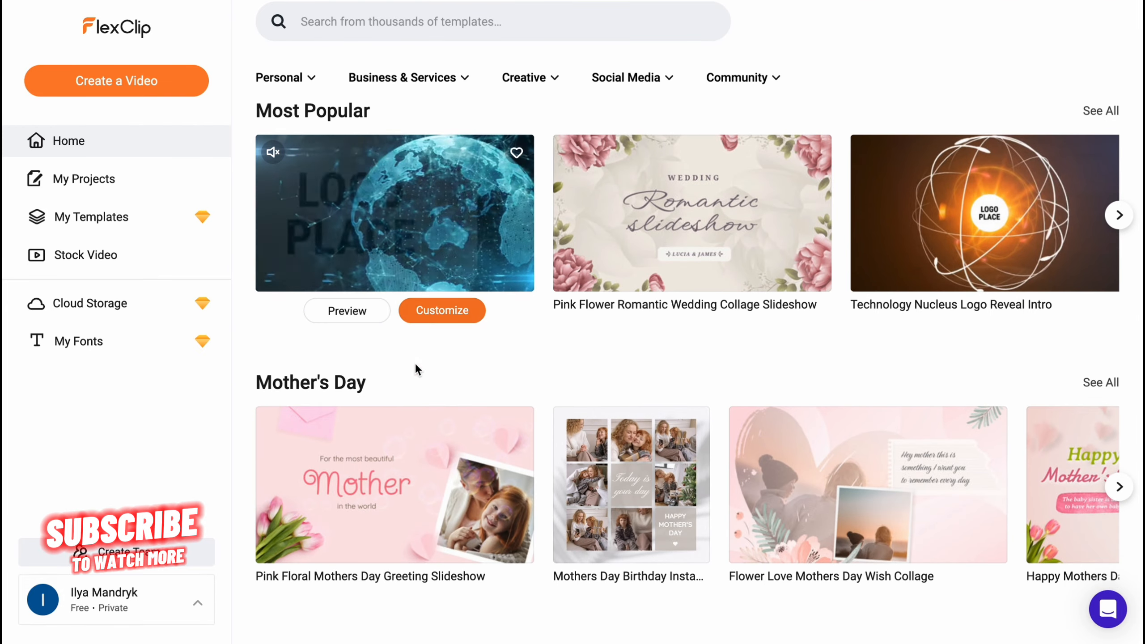
pyautogui.scroll(-5, 413, 368)
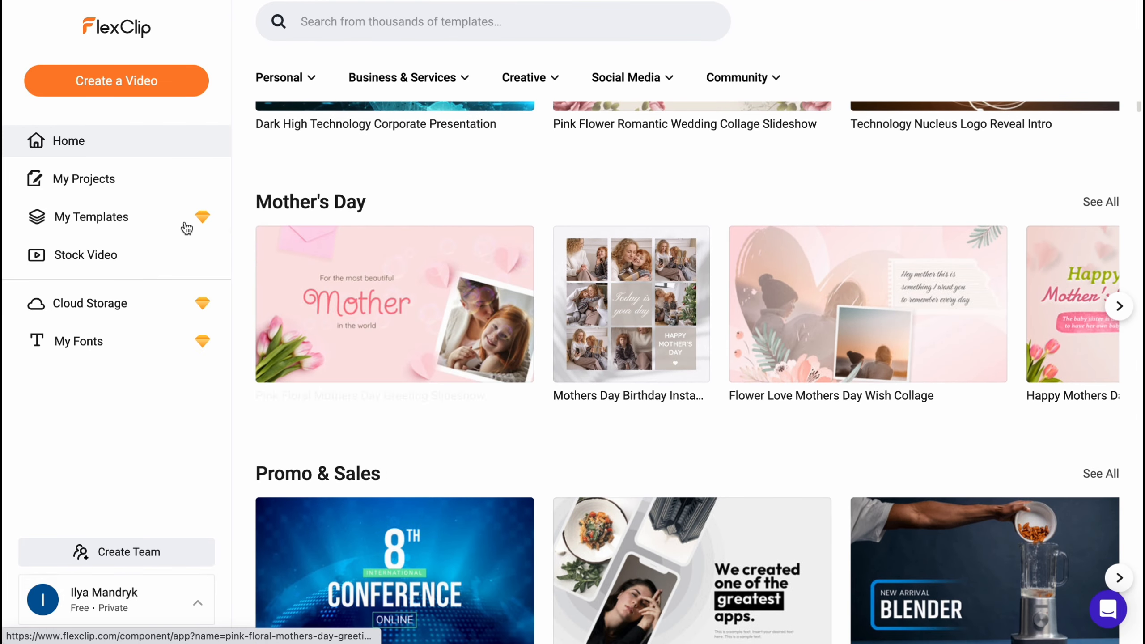
# - View the My Projects page and the My Templates page
pyautogui.click(97, 180)
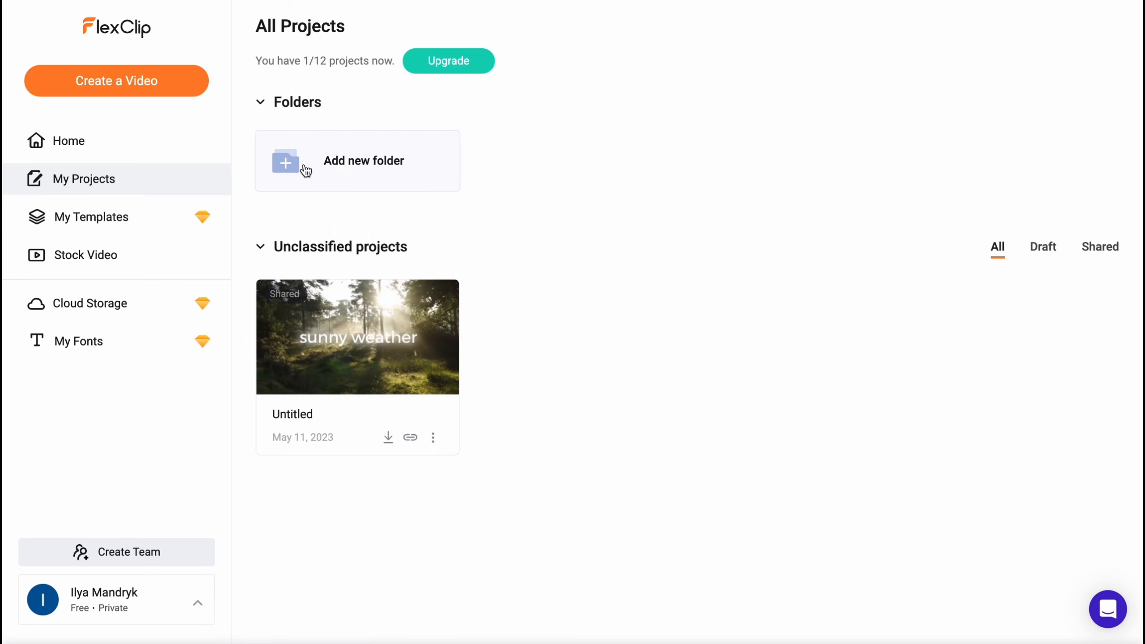
pyautogui.click(77, 219)
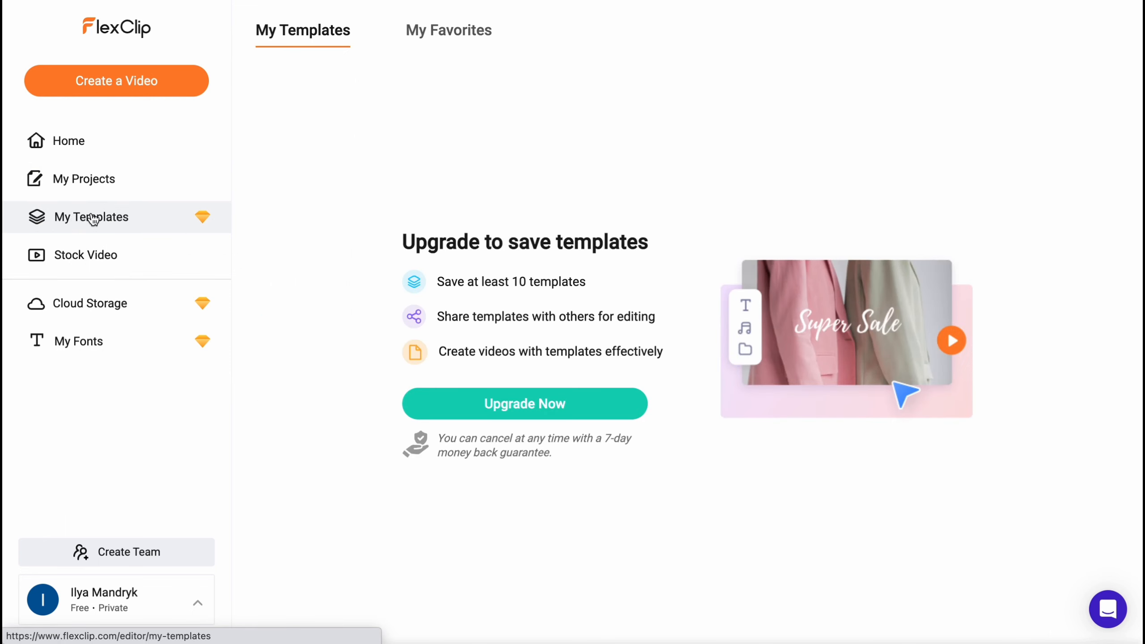
# - Browse the Stock Video categories and check the options in the account menu
pyautogui.click(81, 264)
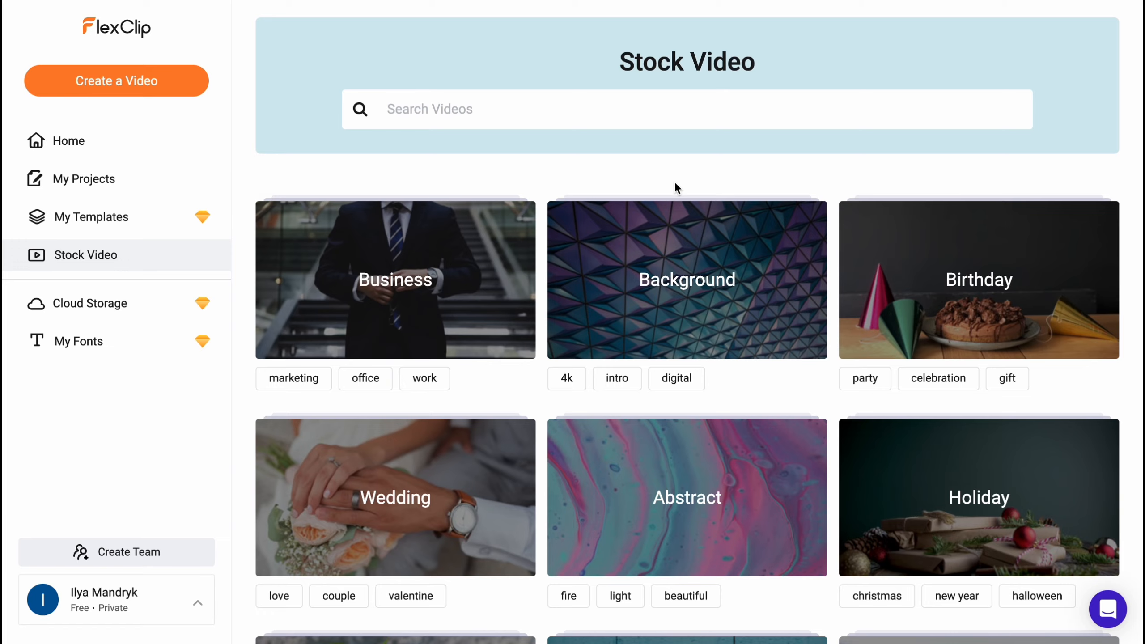
pyautogui.scroll(-5, 676, 225)
pyautogui.scroll(3, 660, 249)
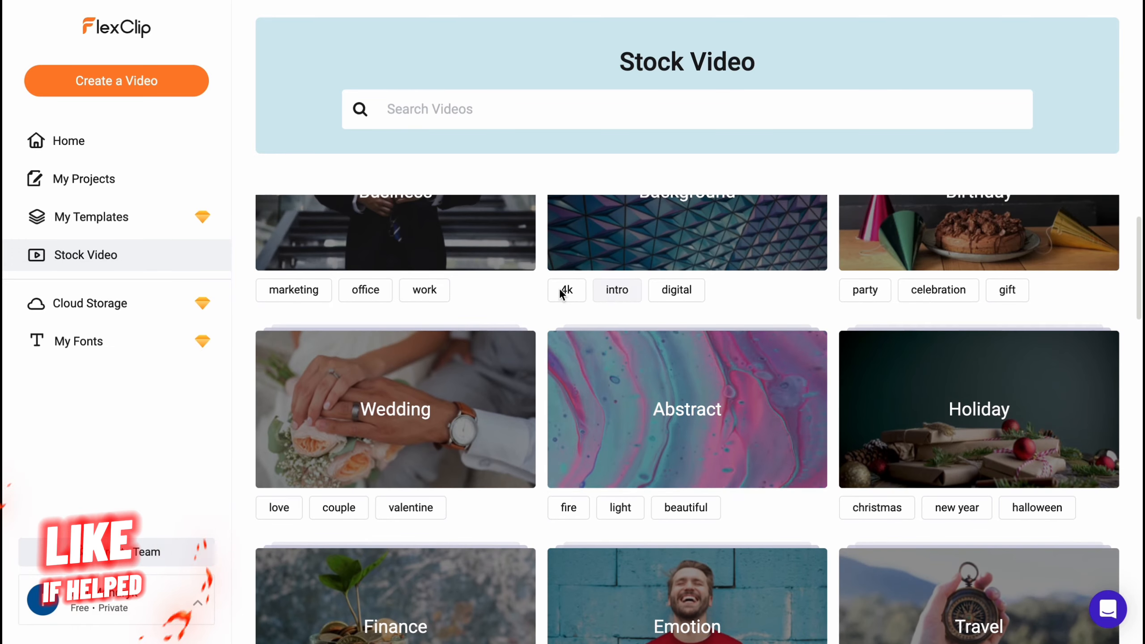
pyautogui.scroll(1, 561, 293)
pyautogui.scroll(-3, 640, 271)
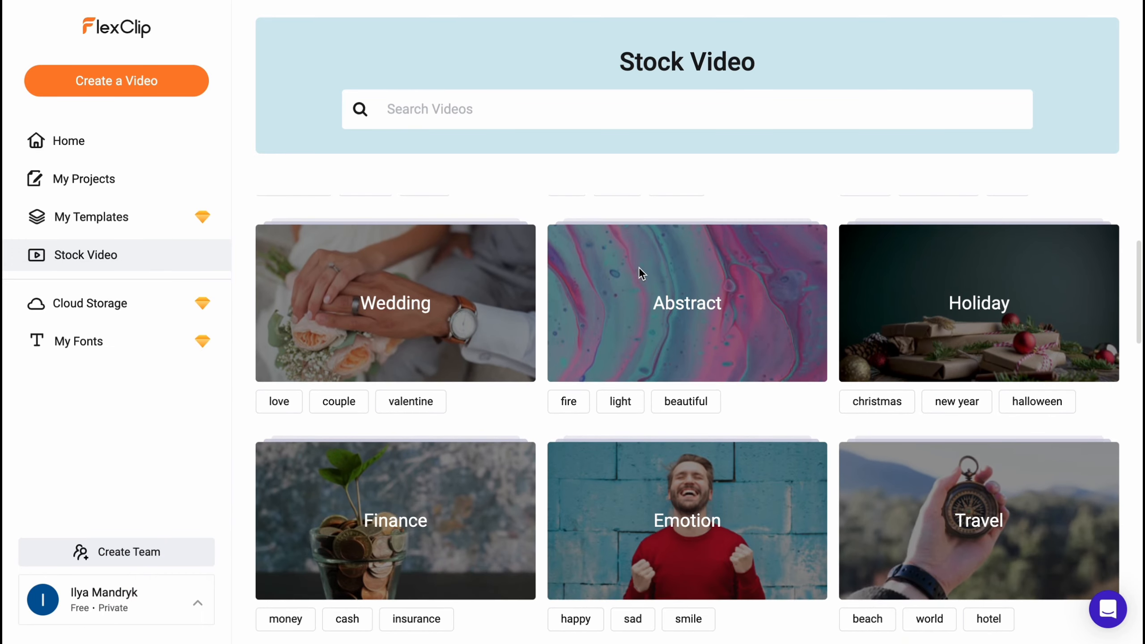
pyautogui.scroll(-10, 640, 266)
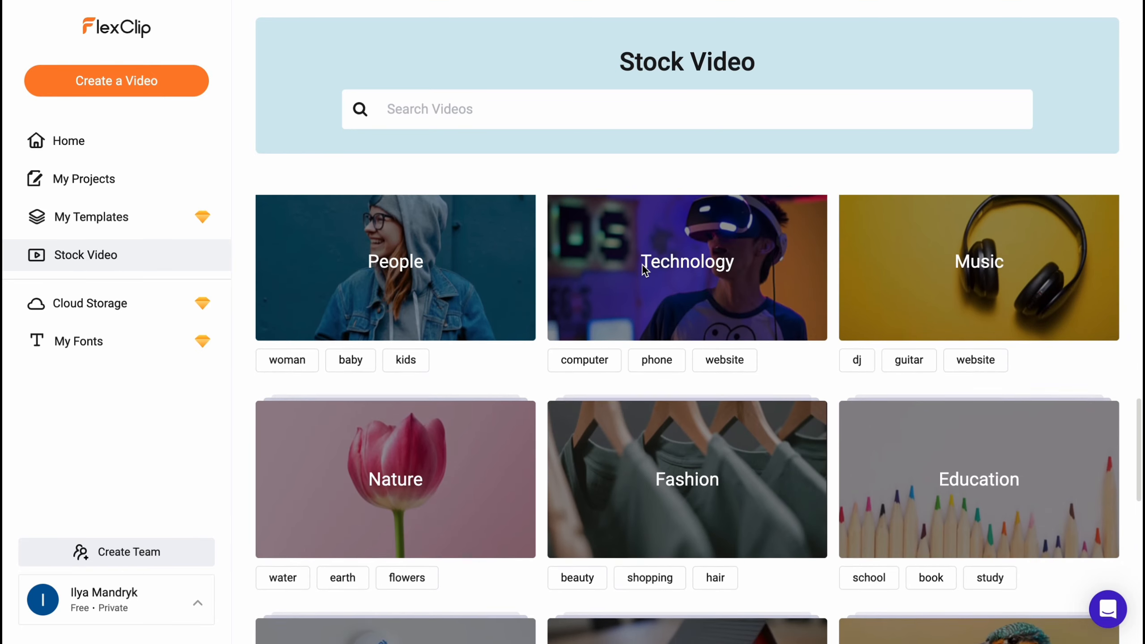
pyautogui.scroll(-5, 642, 263)
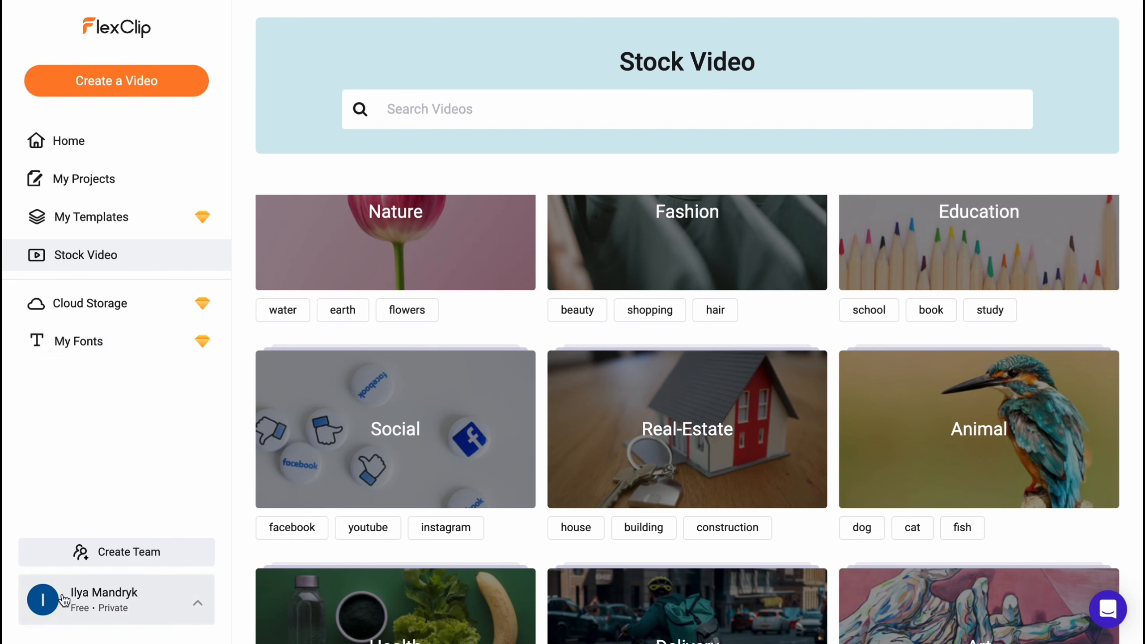
pyautogui.click(195, 606)
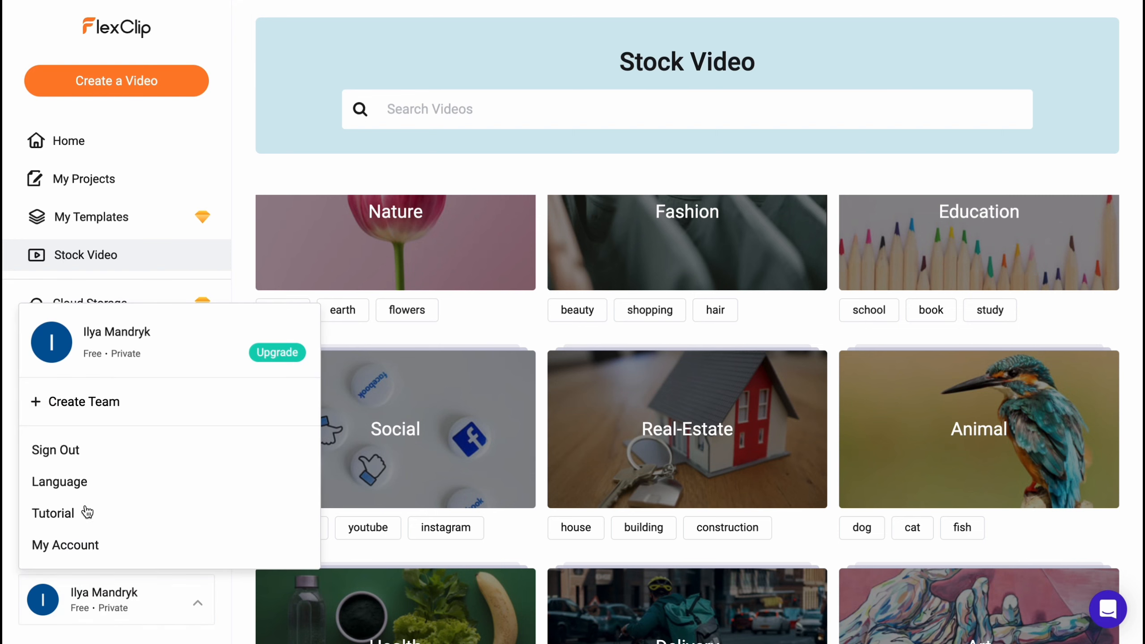
pyautogui.click(248, 253)
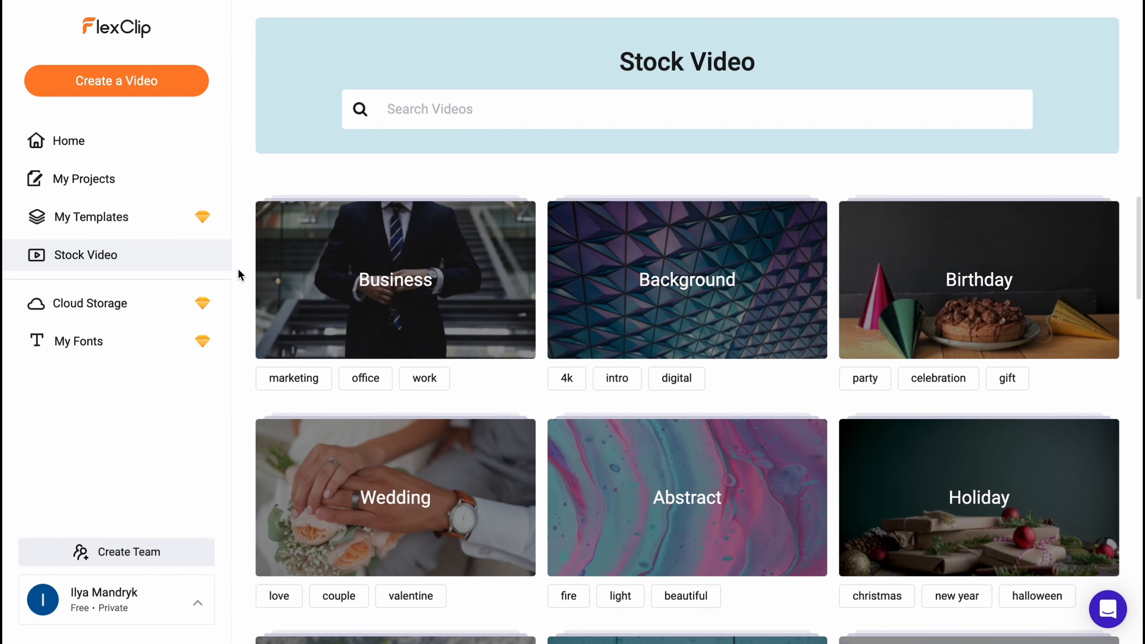
# - Create a new 16:9 video in Timeline Mode and dismiss the Import Media prompt
pyautogui.click(122, 85)
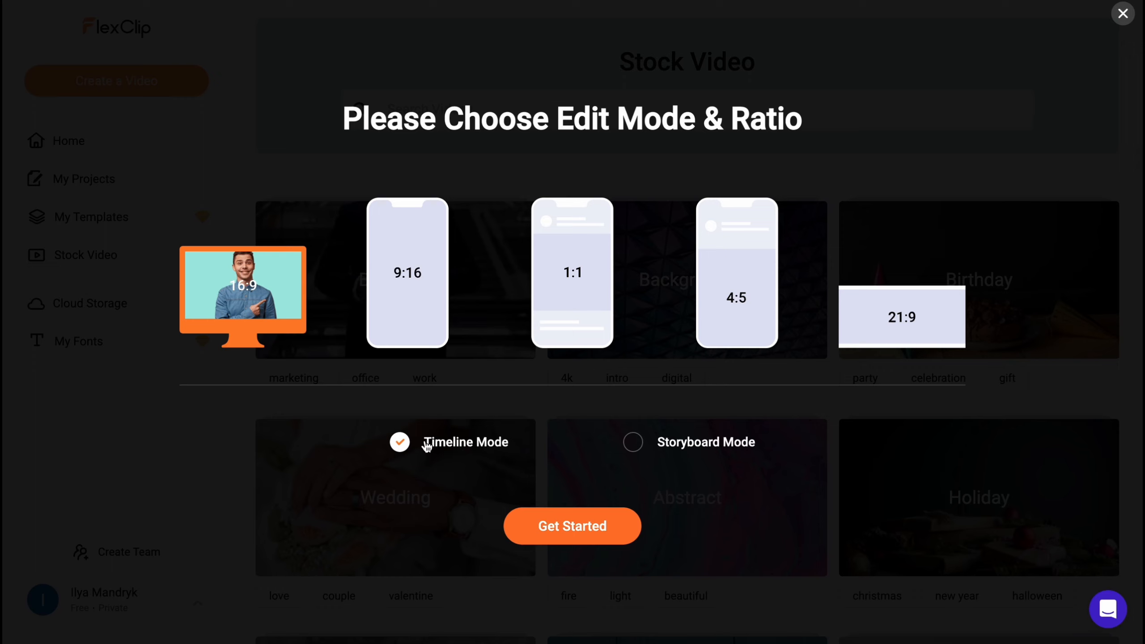
pyautogui.click(573, 527)
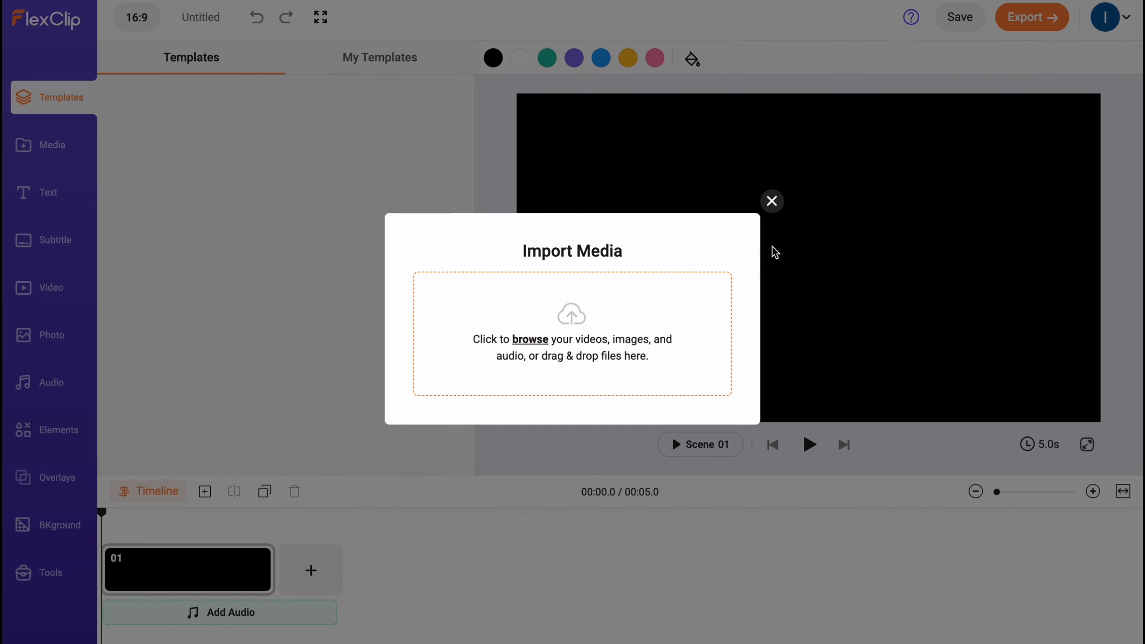
pyautogui.click(772, 201)
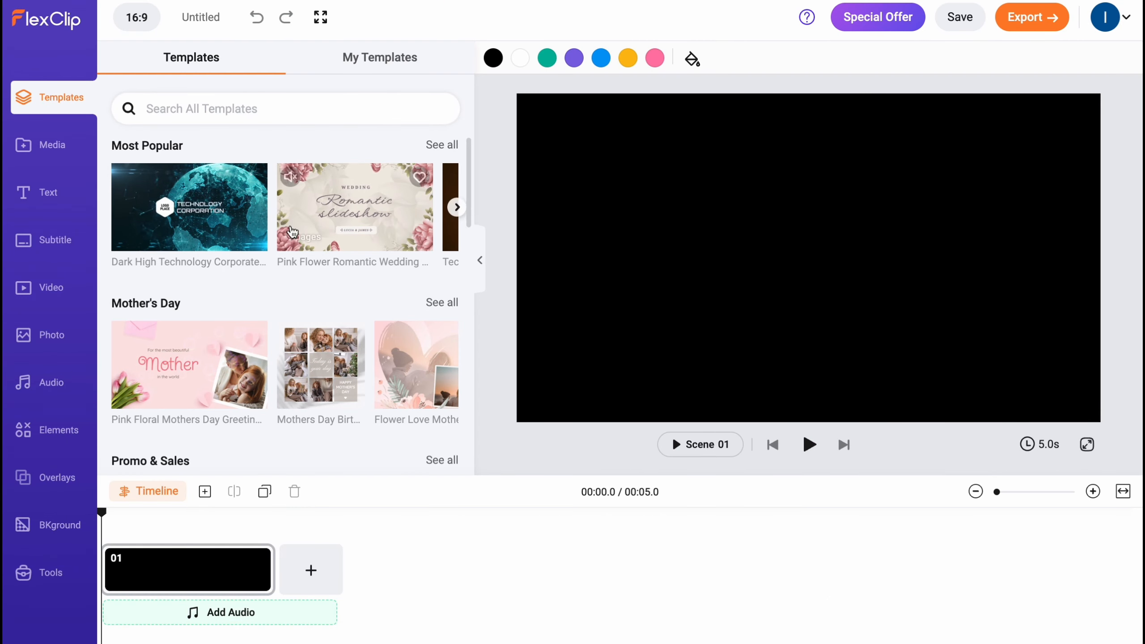
# - Apply all 17 pages of the Dark High Technology Corporate Presentation template, replacing all scenes and the background music
pyautogui.click(201, 219)
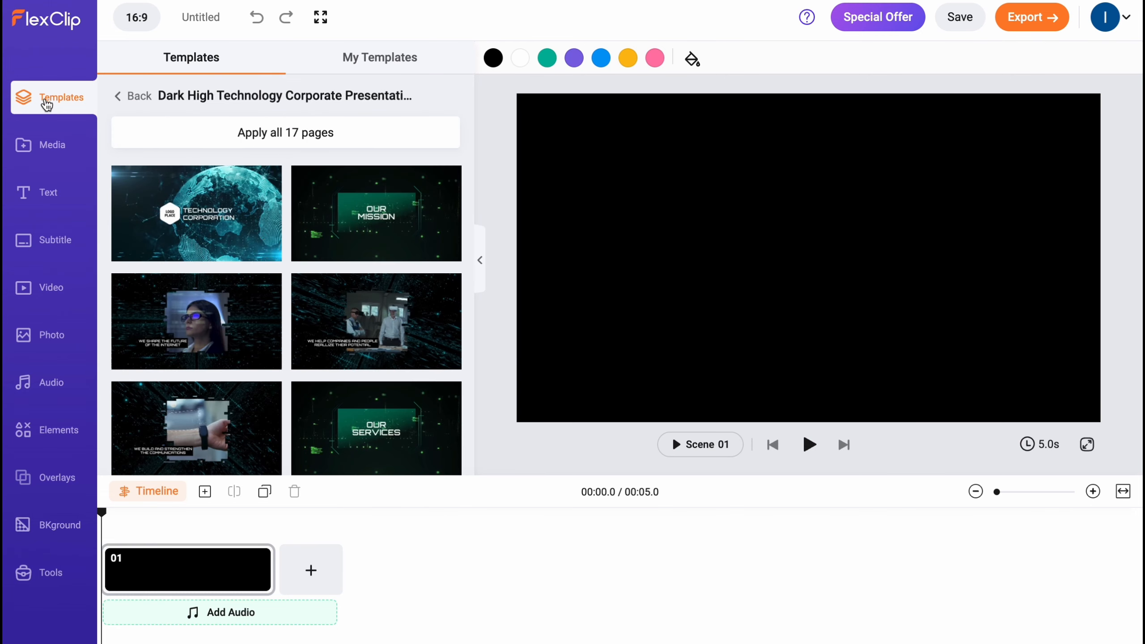
pyautogui.click(52, 142)
pyautogui.click(50, 96)
pyautogui.moveTo(206, 226)
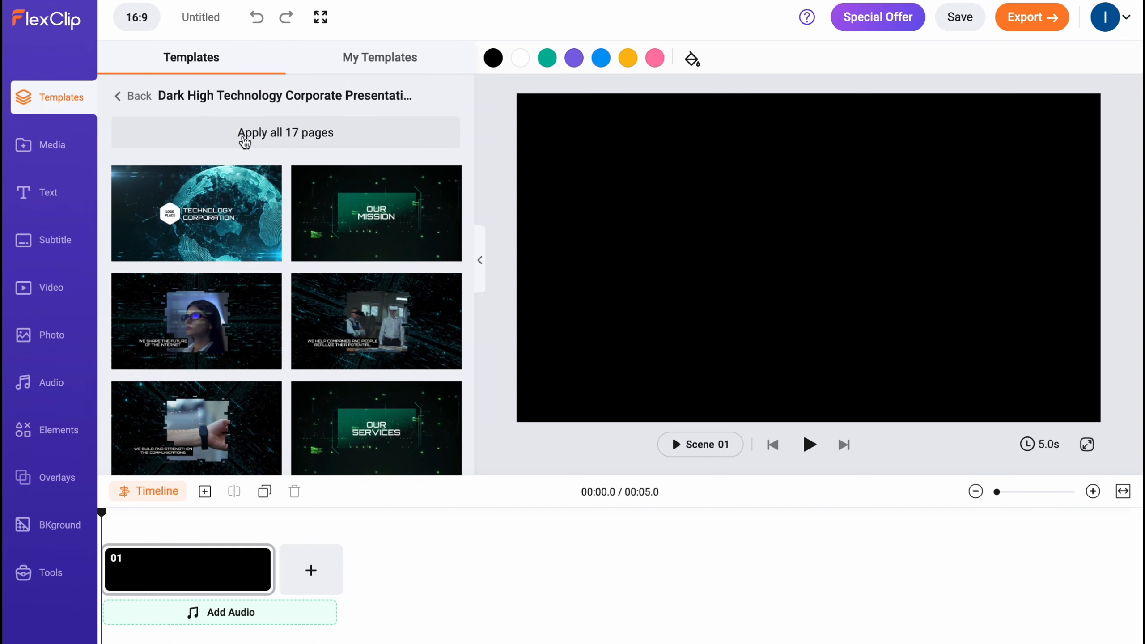
pyautogui.click(244, 140)
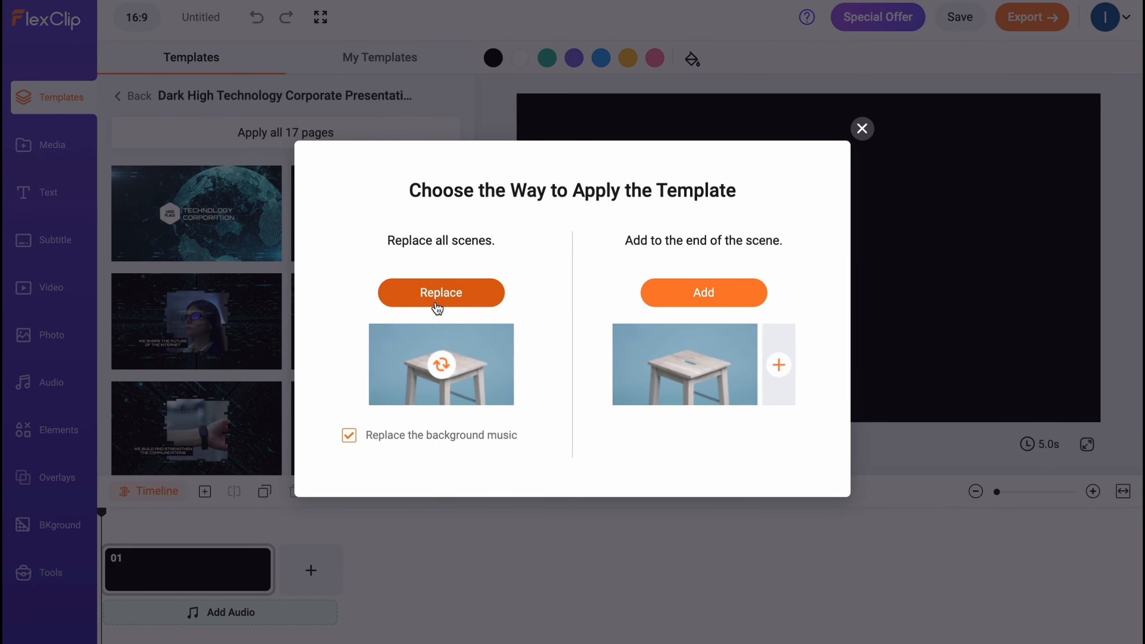
pyautogui.click(430, 293)
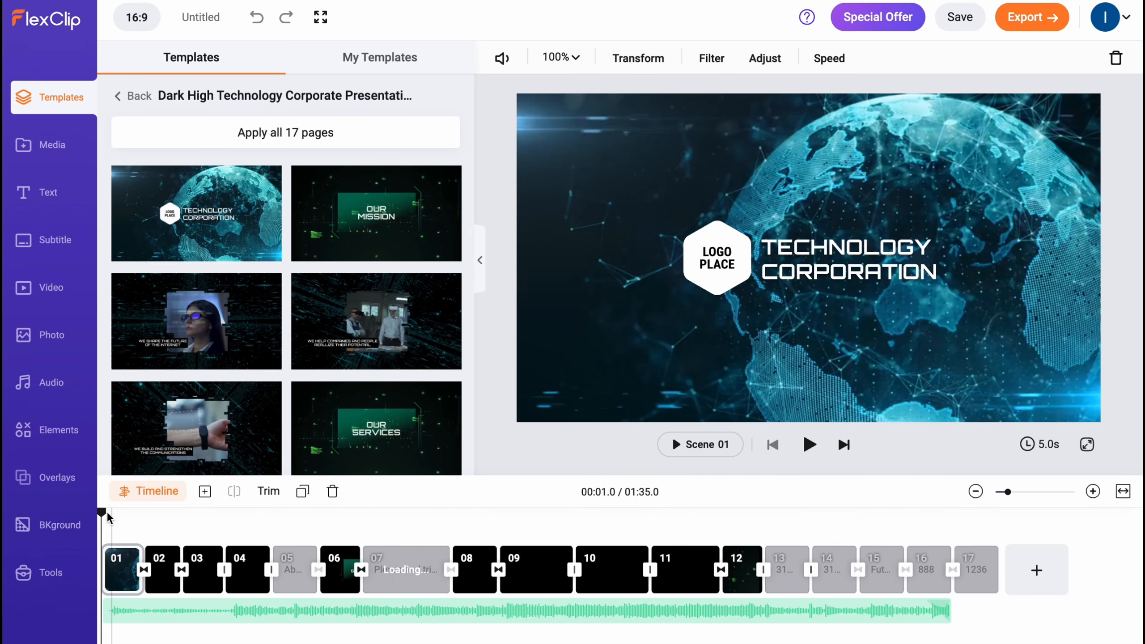
# - Return the playhead to the start of the timeline and look over the template's pages
pyautogui.click(115, 511)
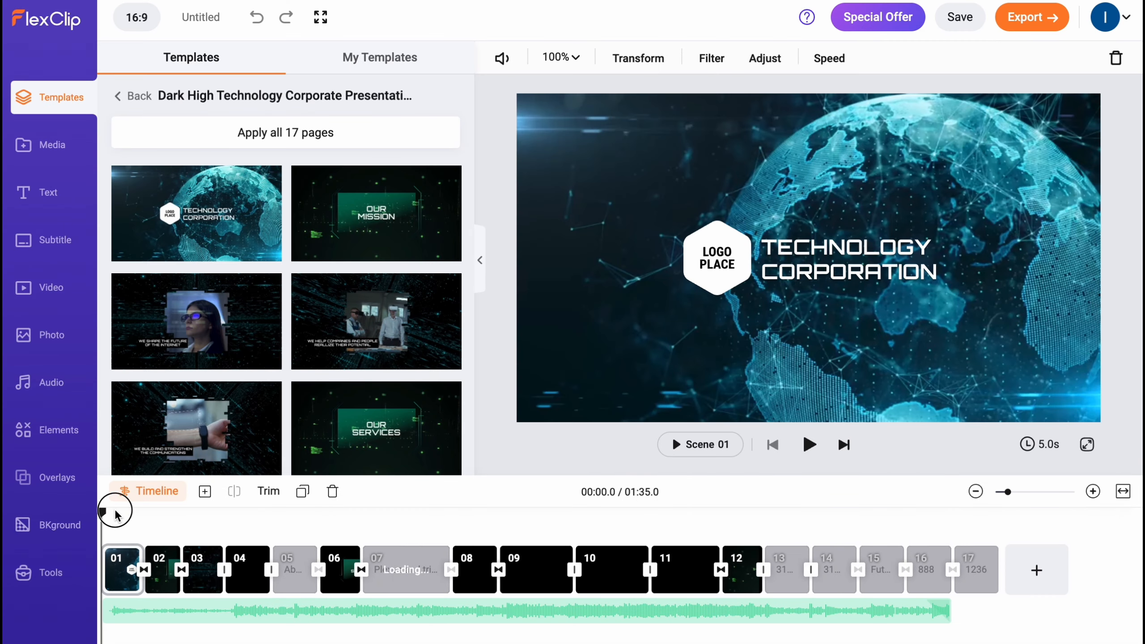
pyautogui.moveTo(115, 513); pyautogui.dragTo(91, 504)
pyautogui.scroll(-1, 247, 353)
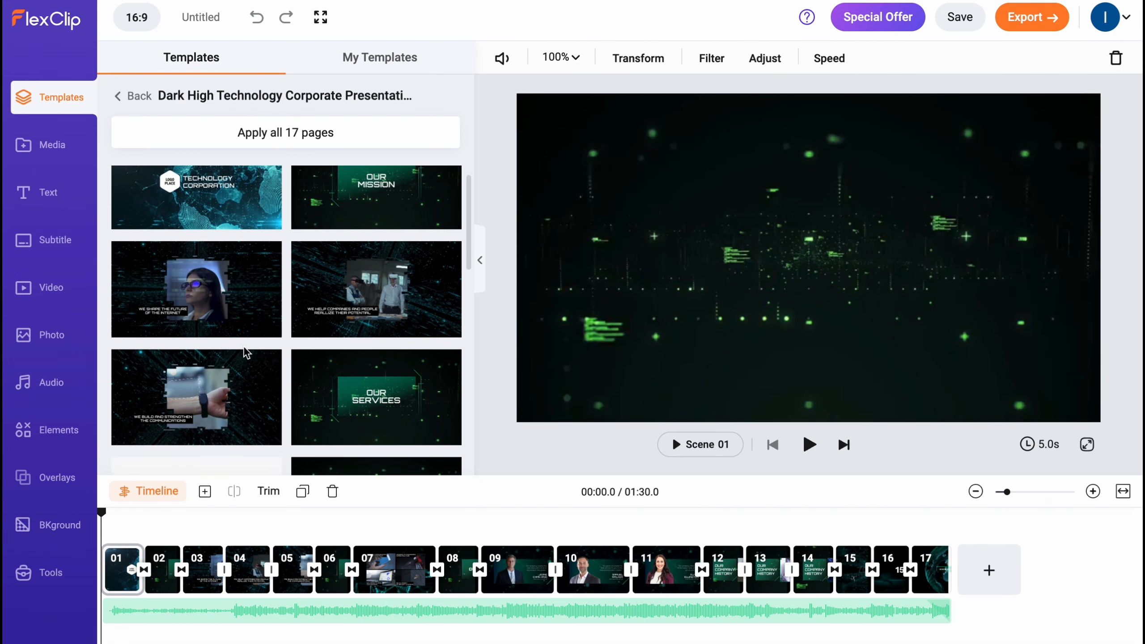
pyautogui.moveTo(230, 376)
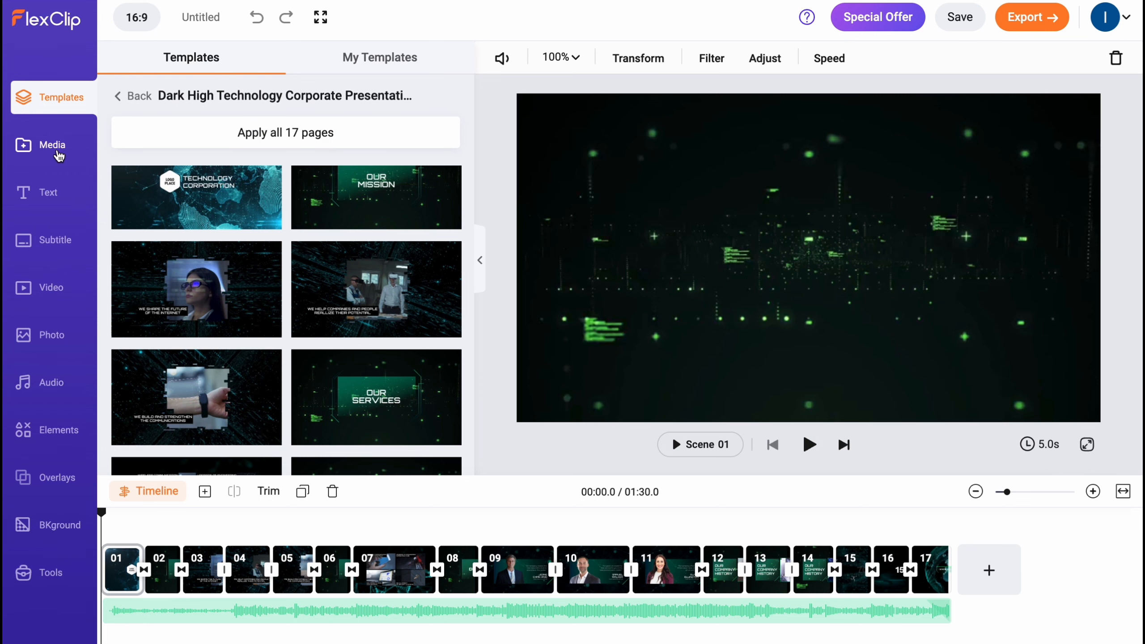
# - Examine the media import options and the local file browser without importing a file
pyautogui.click(67, 151)
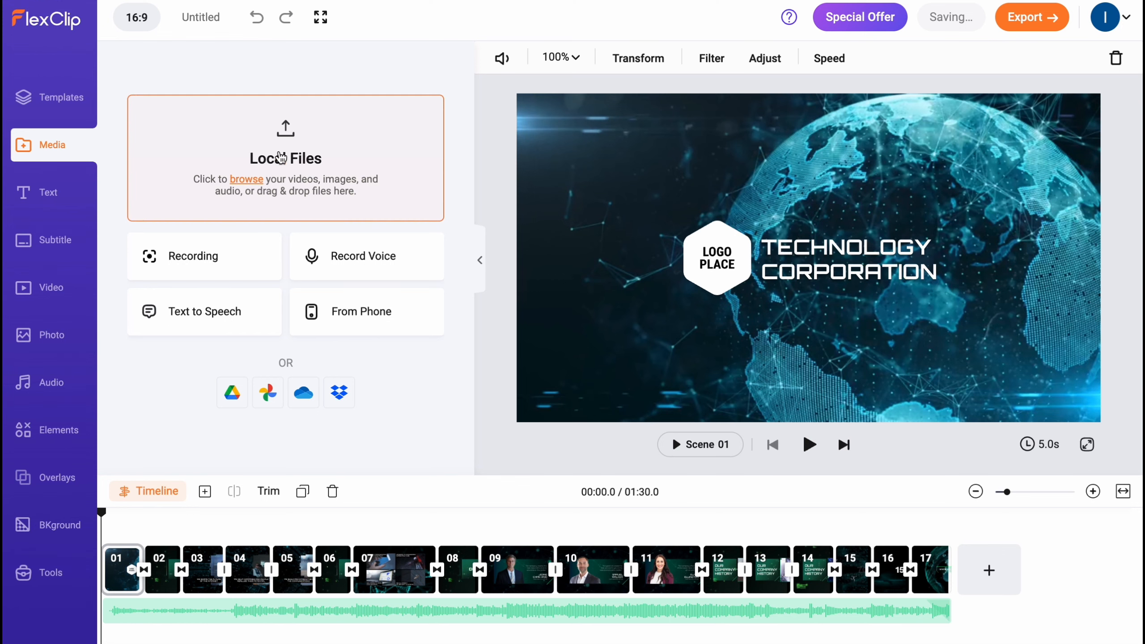
pyautogui.click(249, 179)
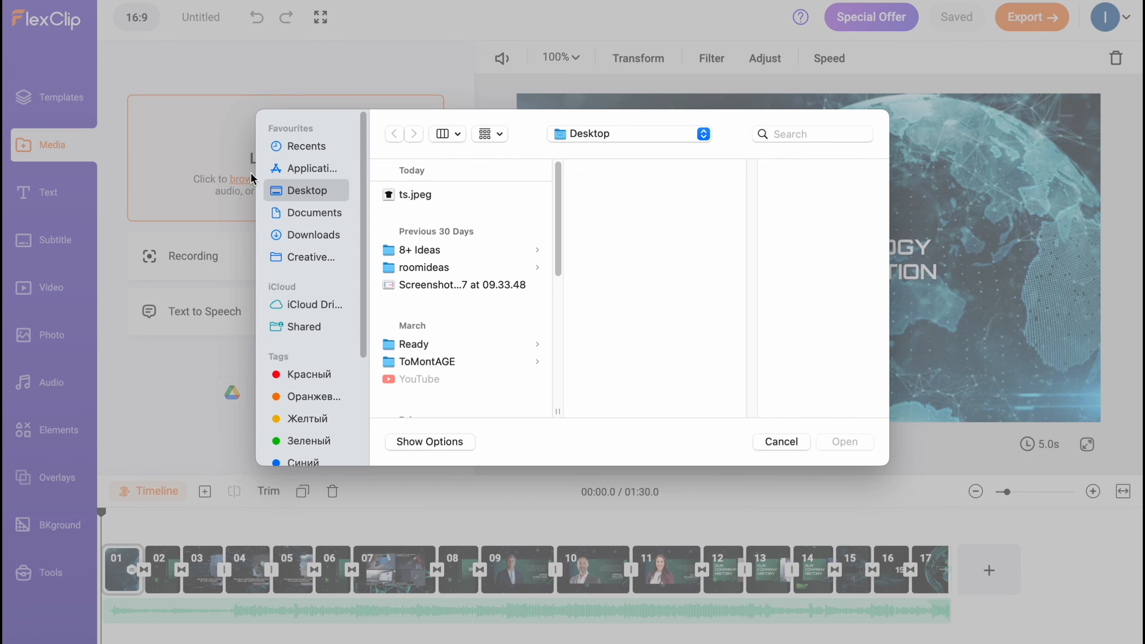
pyautogui.click(785, 442)
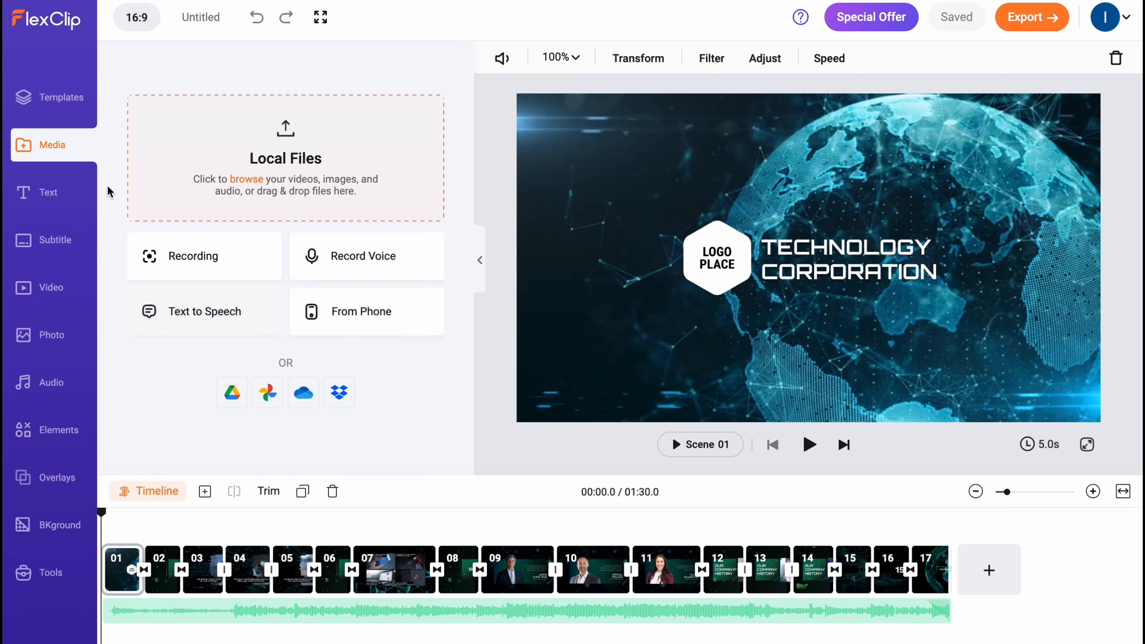
# - Browse the text presets from Basic Text through to News Titles
pyautogui.click(49, 194)
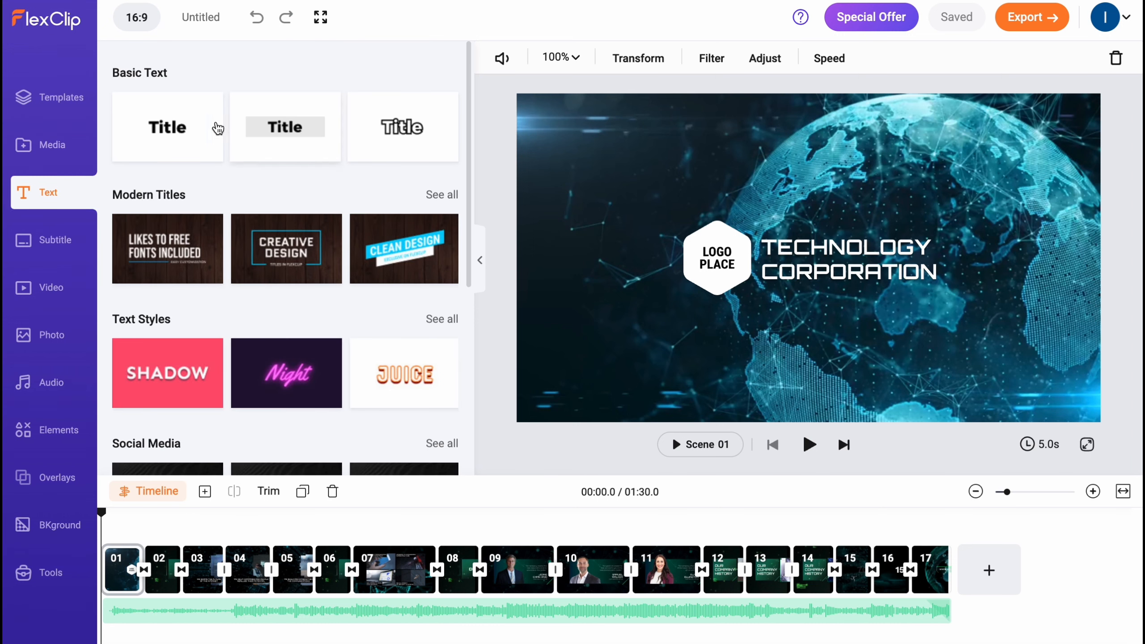
pyautogui.scroll(-5, 251, 199)
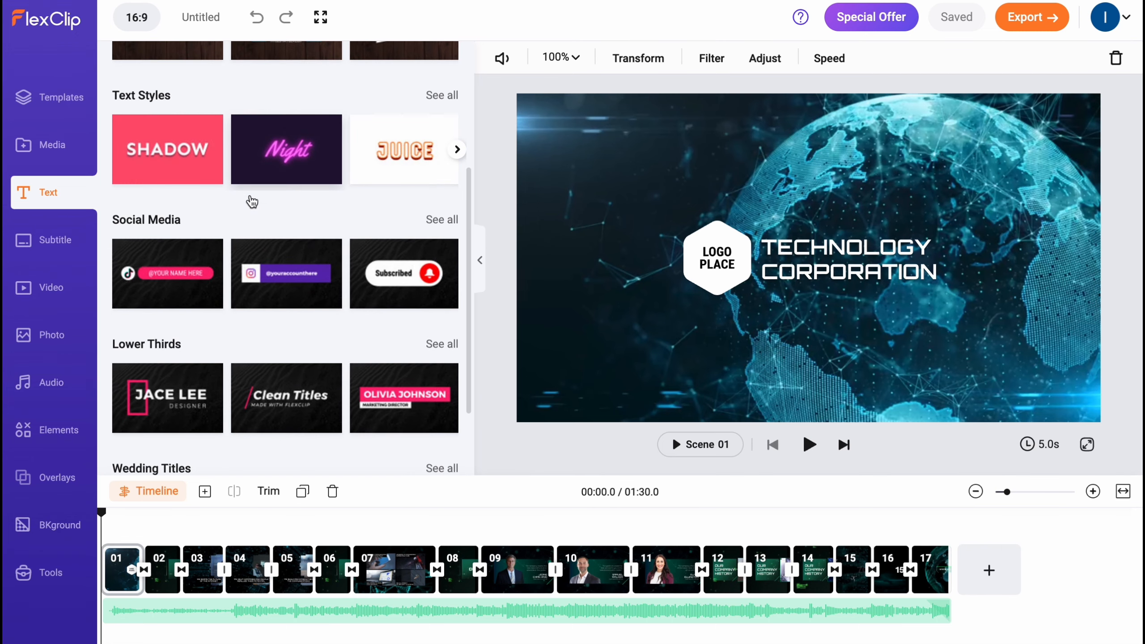
pyautogui.scroll(-3, 252, 202)
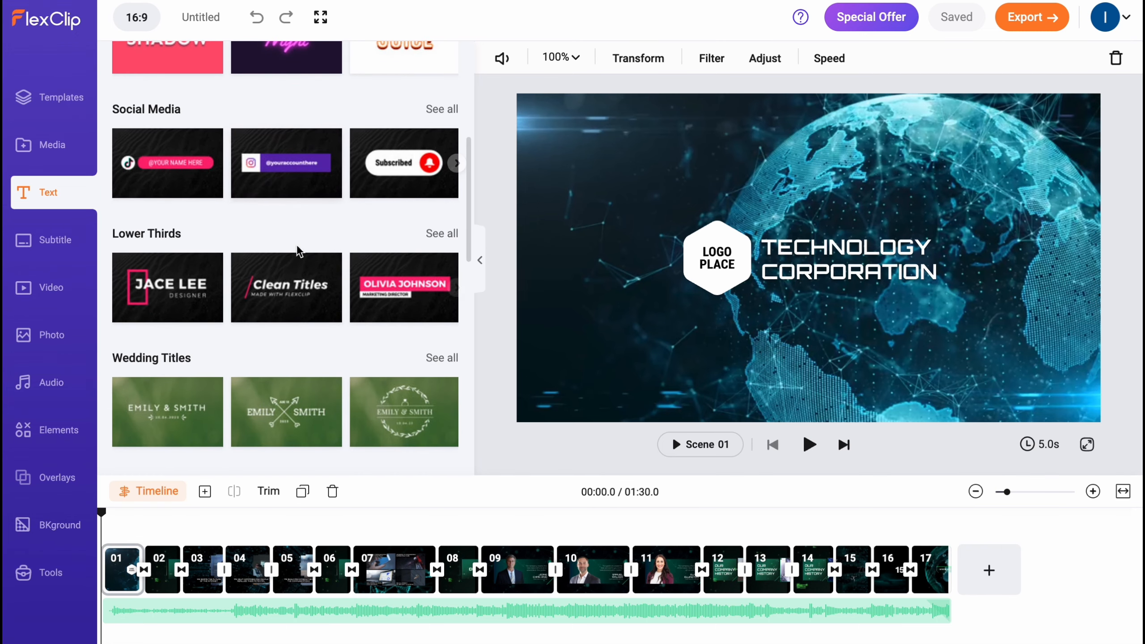
pyautogui.scroll(-1, 297, 250)
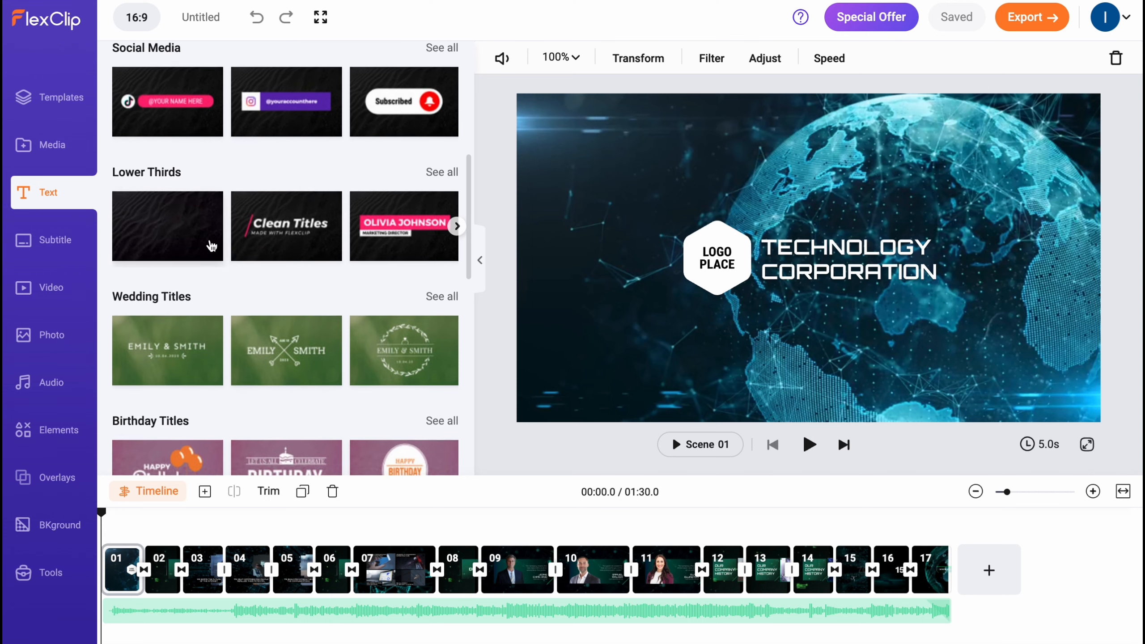
pyautogui.scroll(-15, 212, 246)
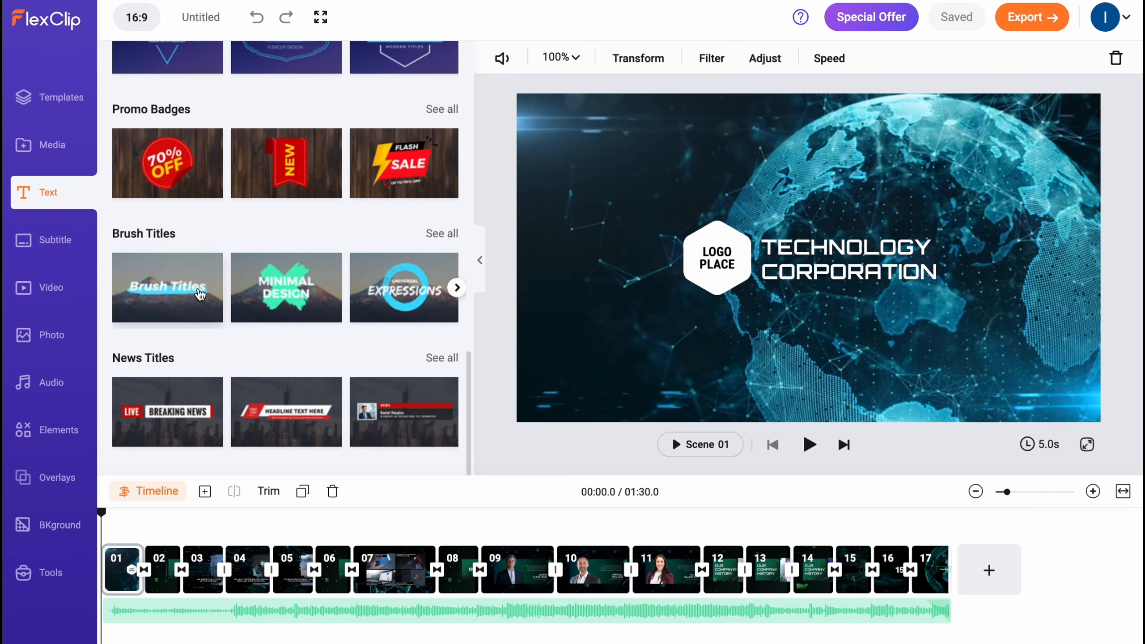
# - Look at the subtitle options and browse the stock video categories from Business through to Family
pyautogui.click(63, 244)
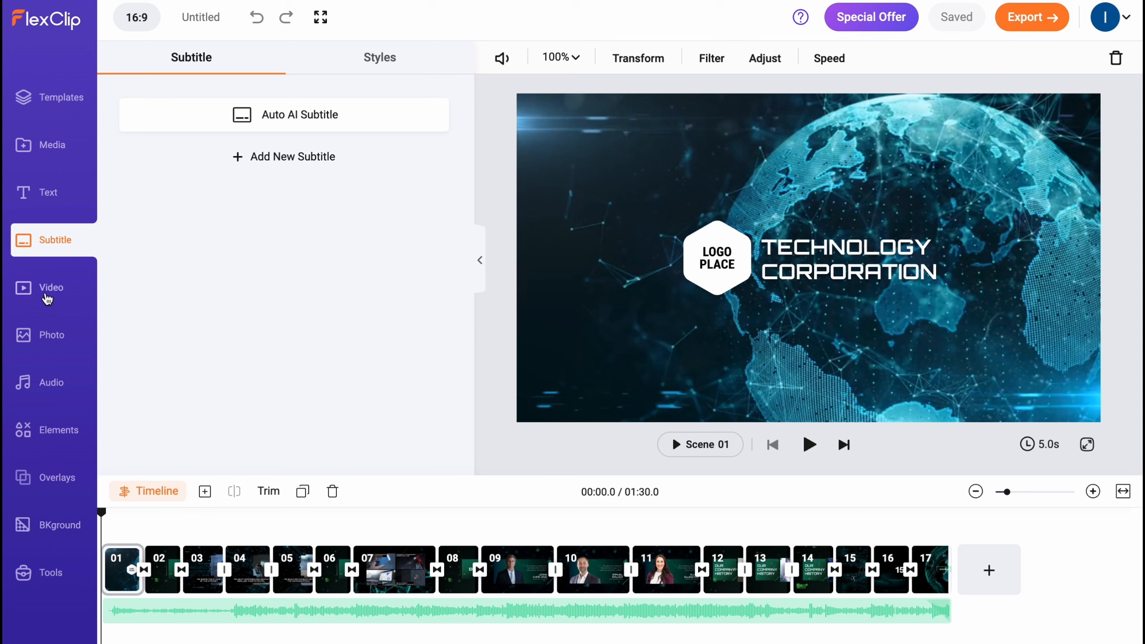
pyautogui.click(38, 286)
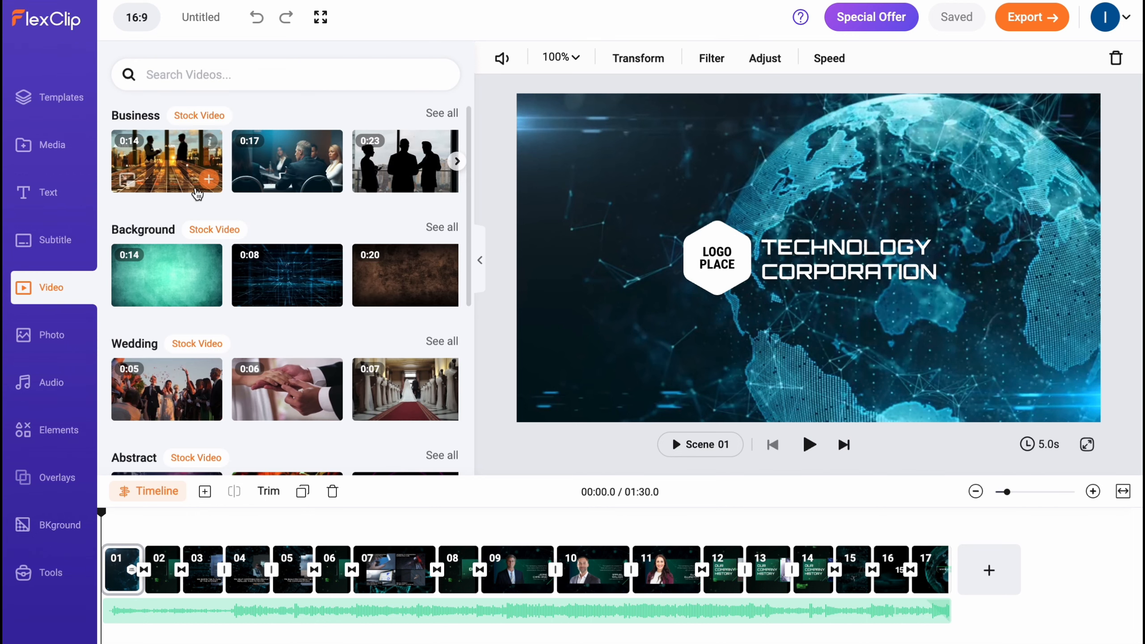
pyautogui.scroll(-15, 266, 223)
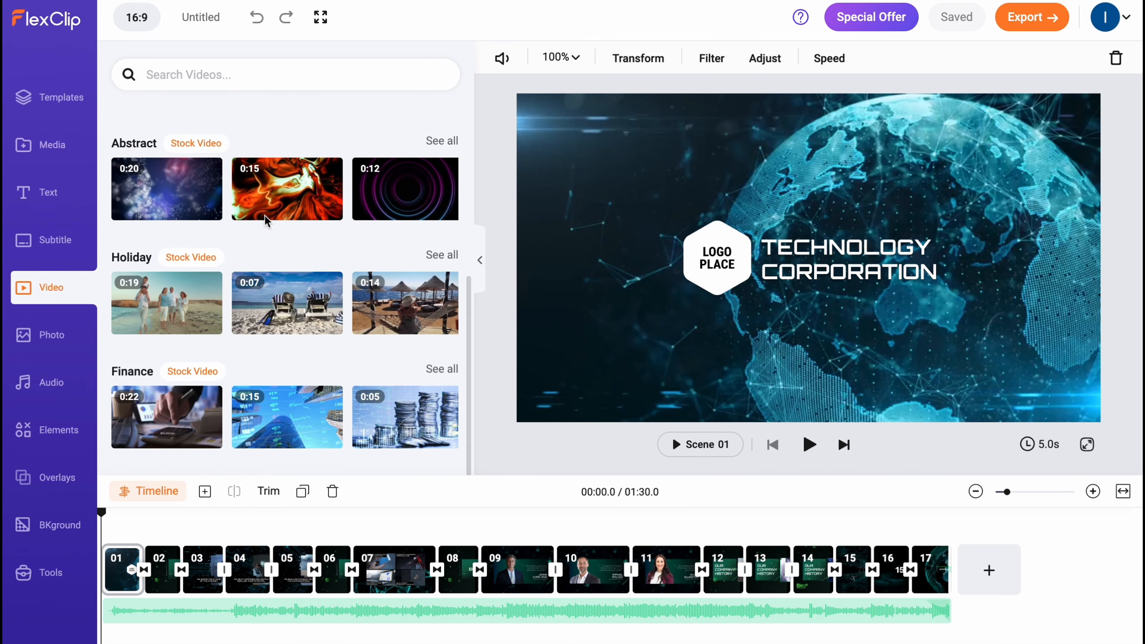
pyautogui.scroll(-3, 266, 223)
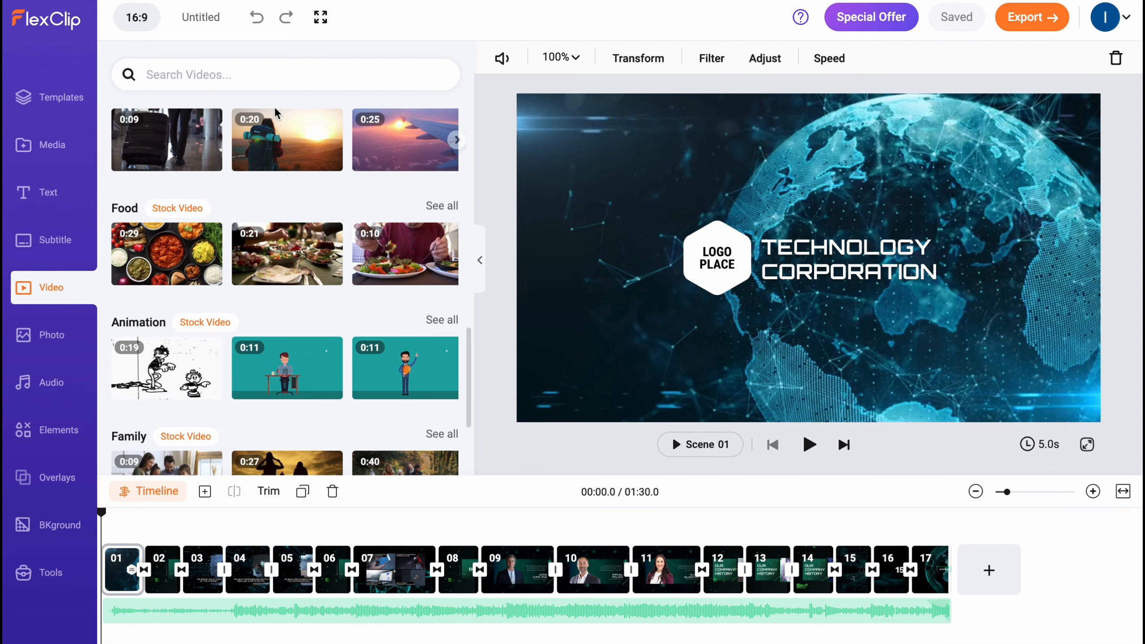
# - Search the stock videos for the popular term business and browse the clips
pyautogui.click(268, 75)
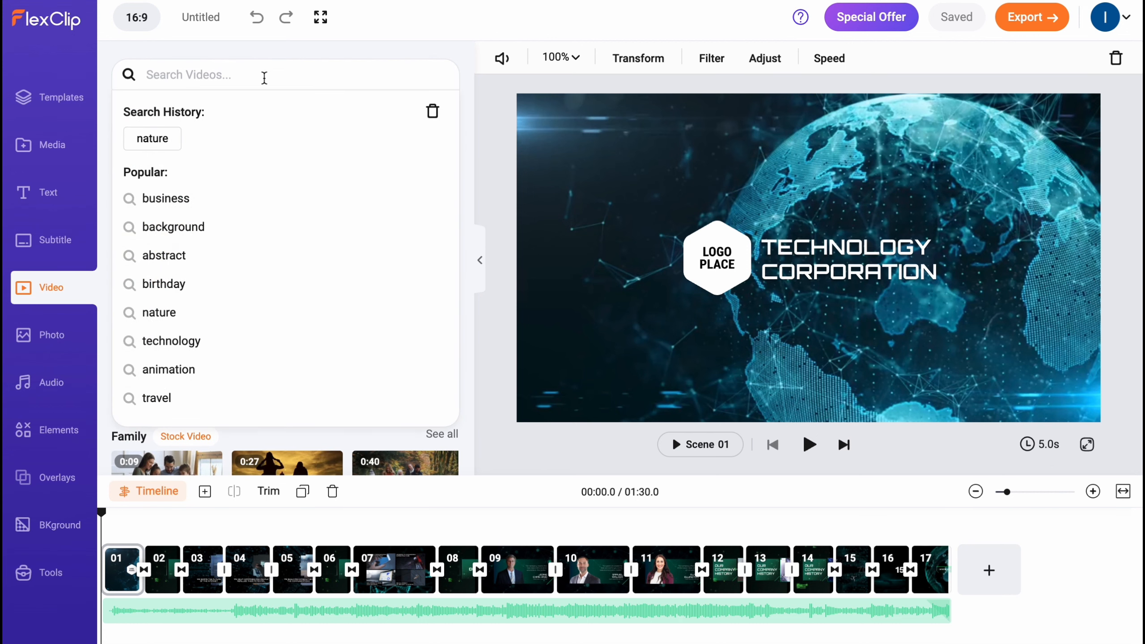
pyautogui.click(197, 204)
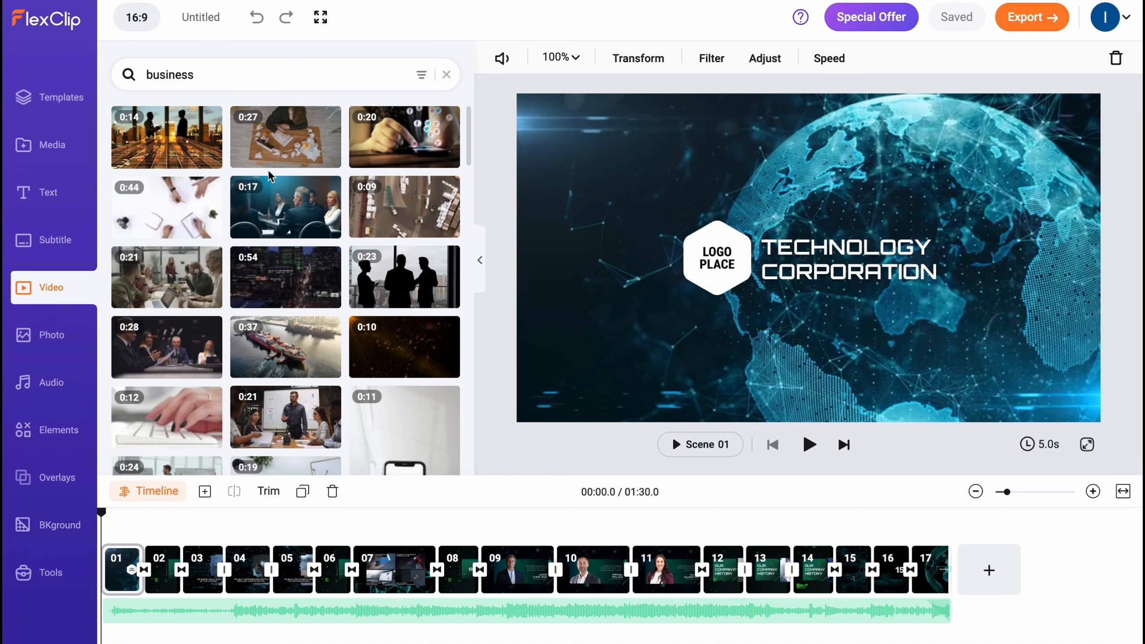
pyautogui.scroll(-7, 271, 178)
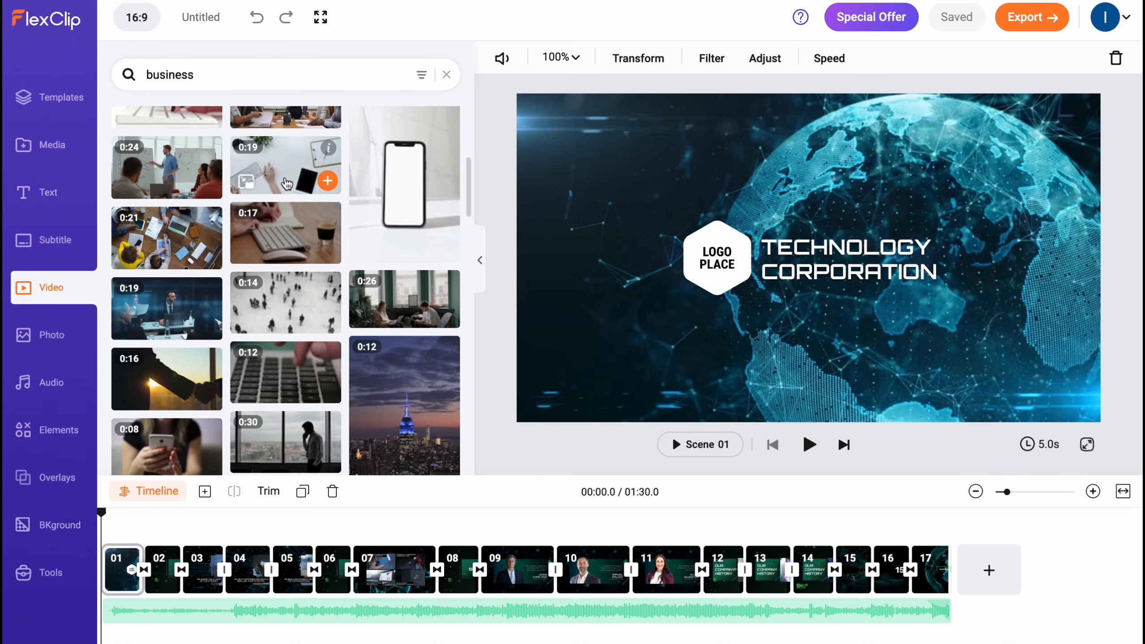
pyautogui.scroll(-2, 293, 199)
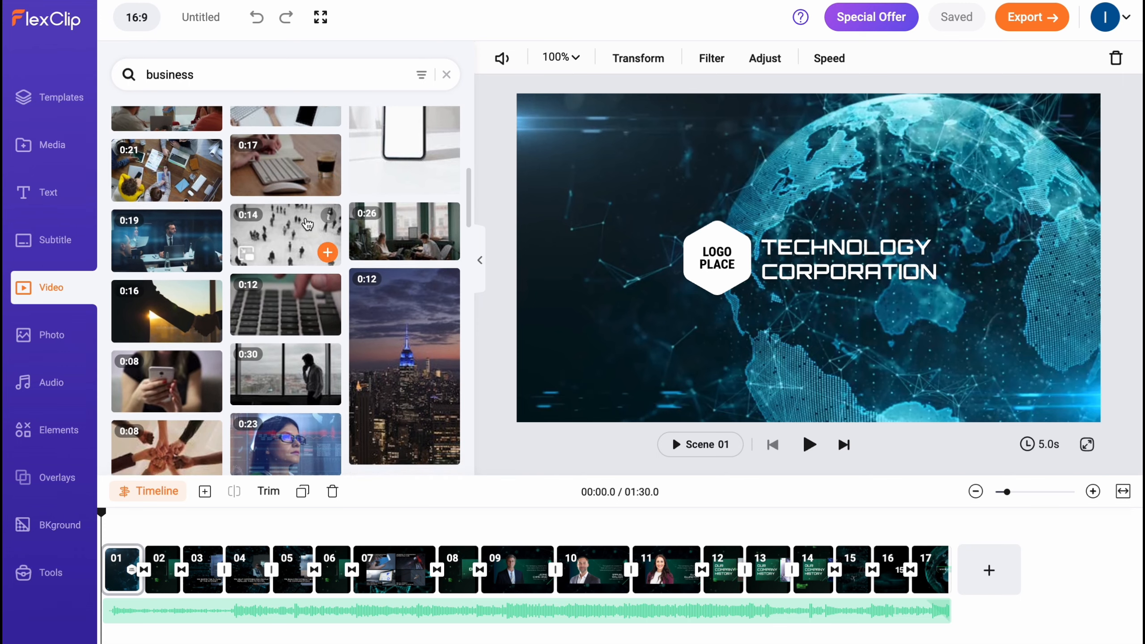
pyautogui.scroll(-6, 307, 223)
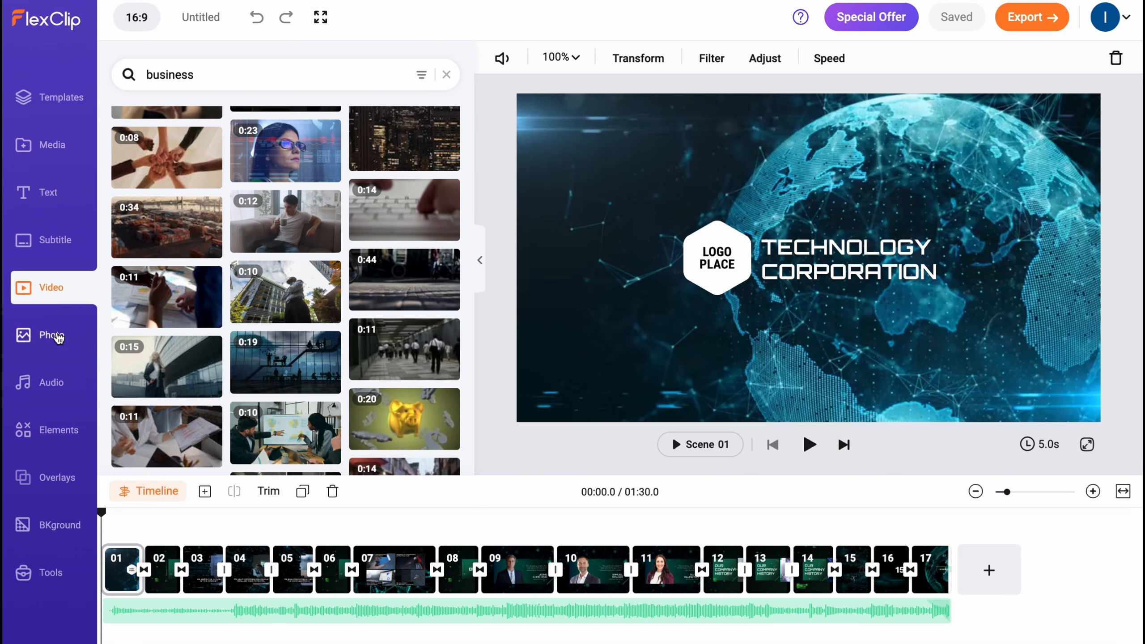
# - Search the stock photos for nature from the search history and browse the pictures
pyautogui.click(54, 336)
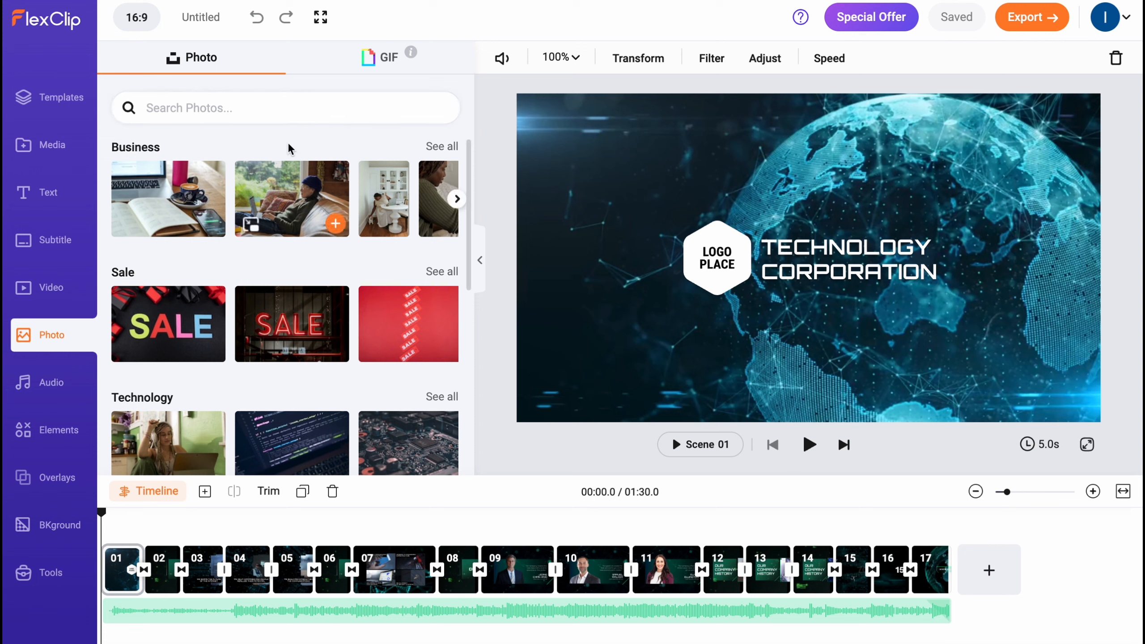
pyautogui.click(249, 111)
pyautogui.write('тф')
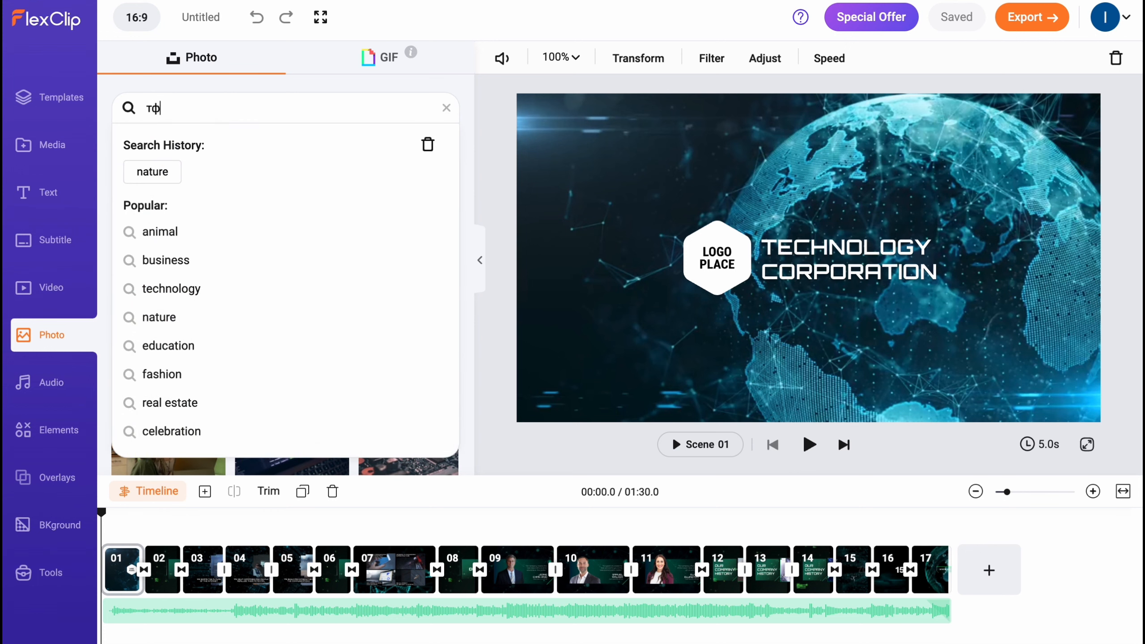
pyautogui.press('BackSpace')
pyautogui.press('BackSpace')
pyautogui.hotkey('ctrl', 'space')
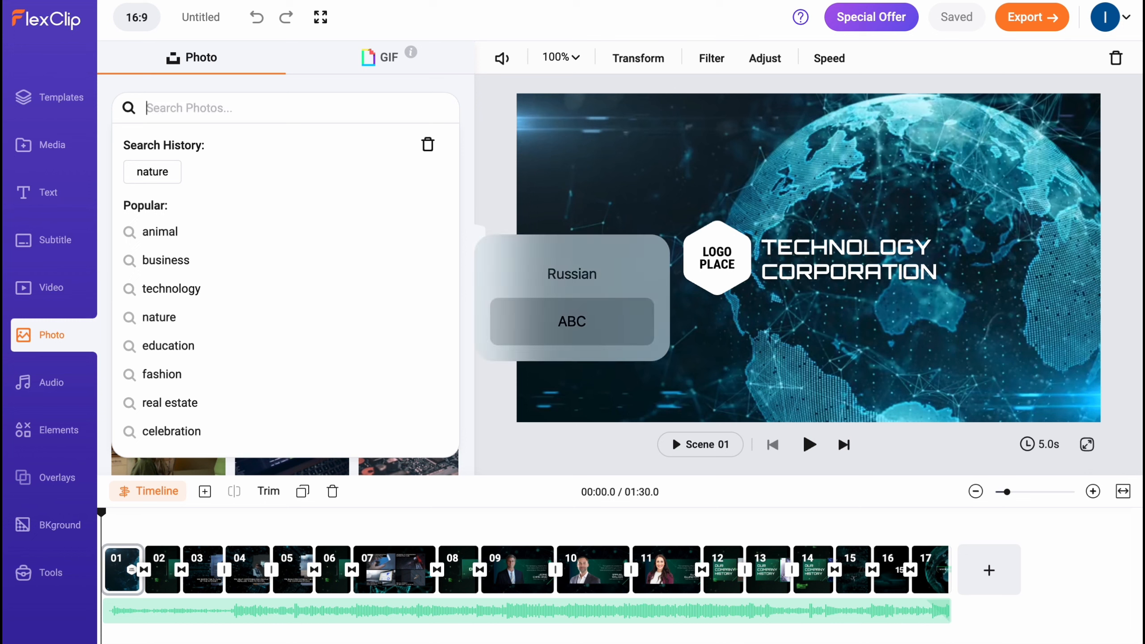
pyautogui.click(155, 178)
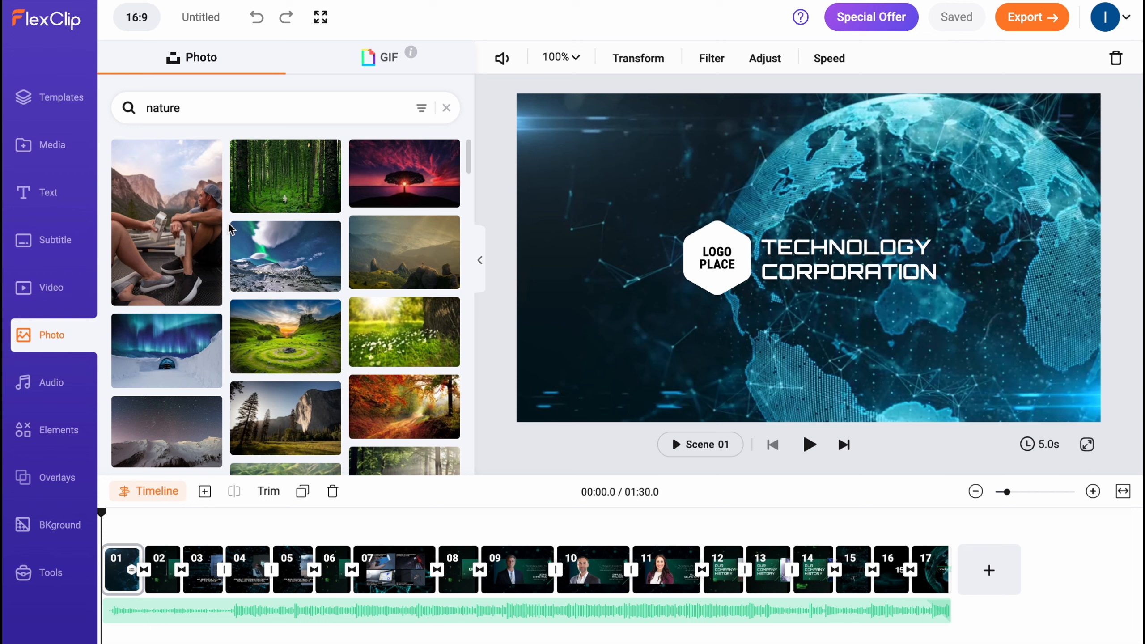
pyautogui.scroll(-5, 244, 235)
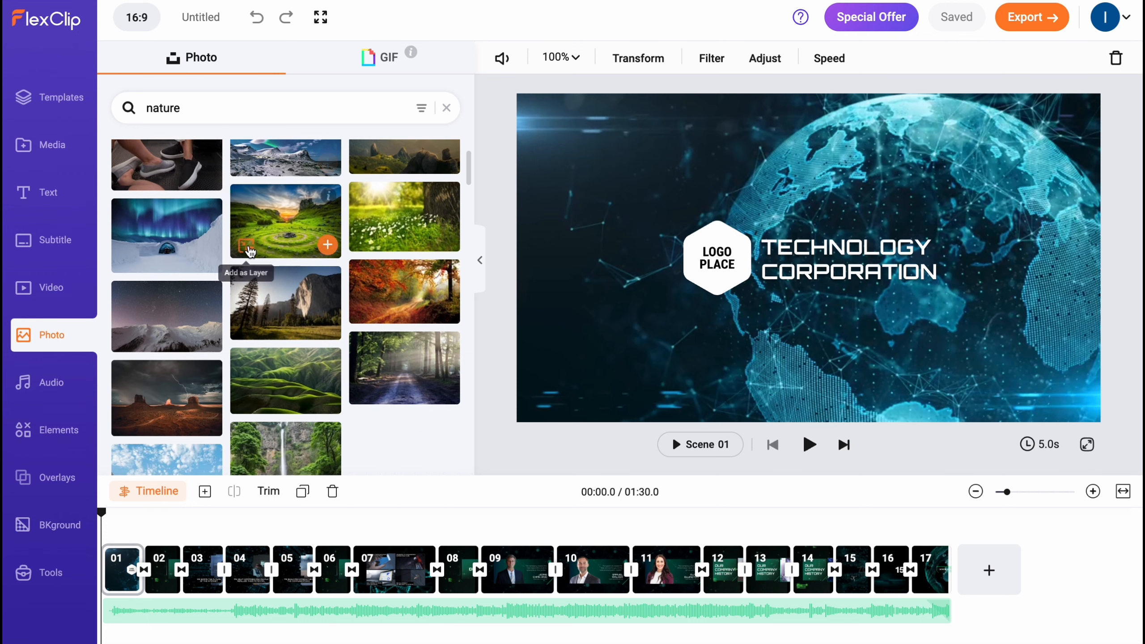
pyautogui.scroll(-4, 266, 243)
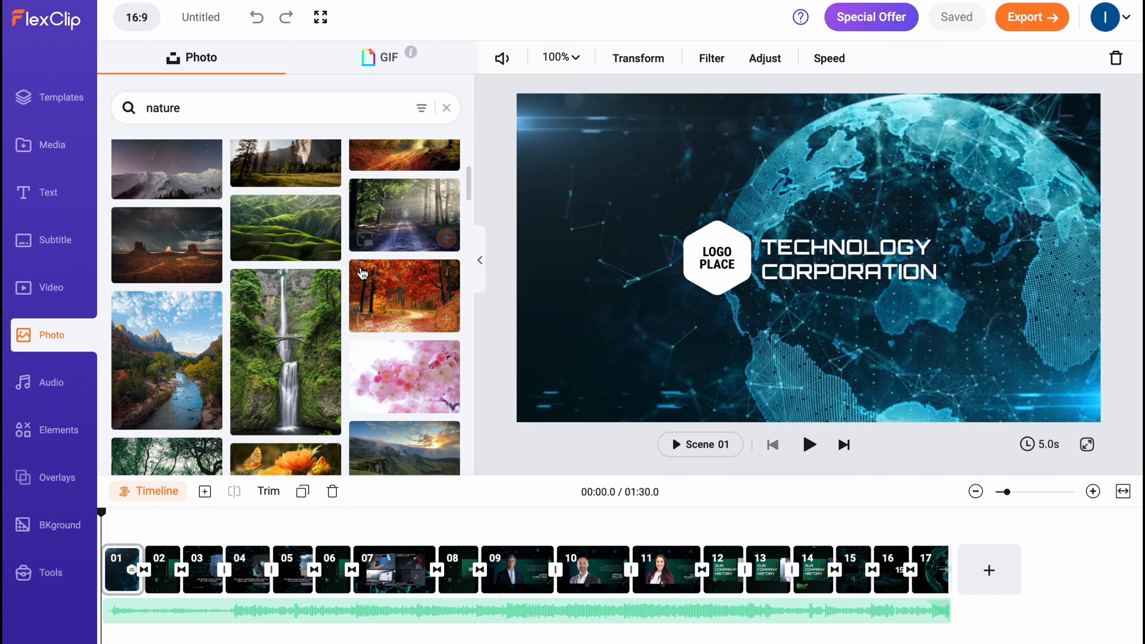
pyautogui.scroll(-2, 361, 272)
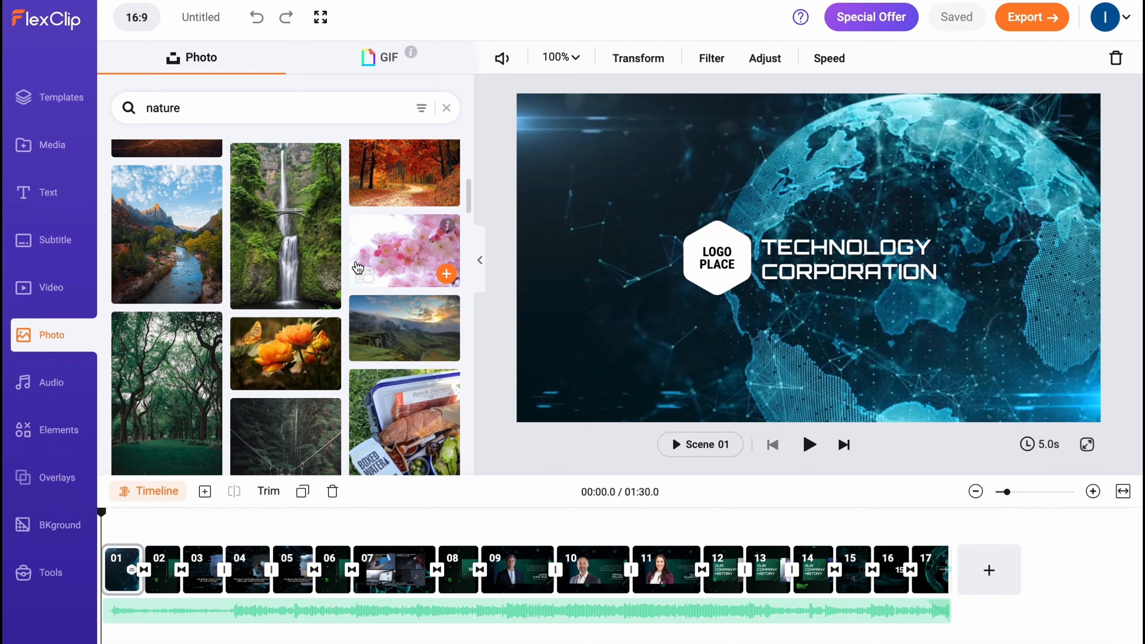
pyautogui.scroll(-8, 358, 267)
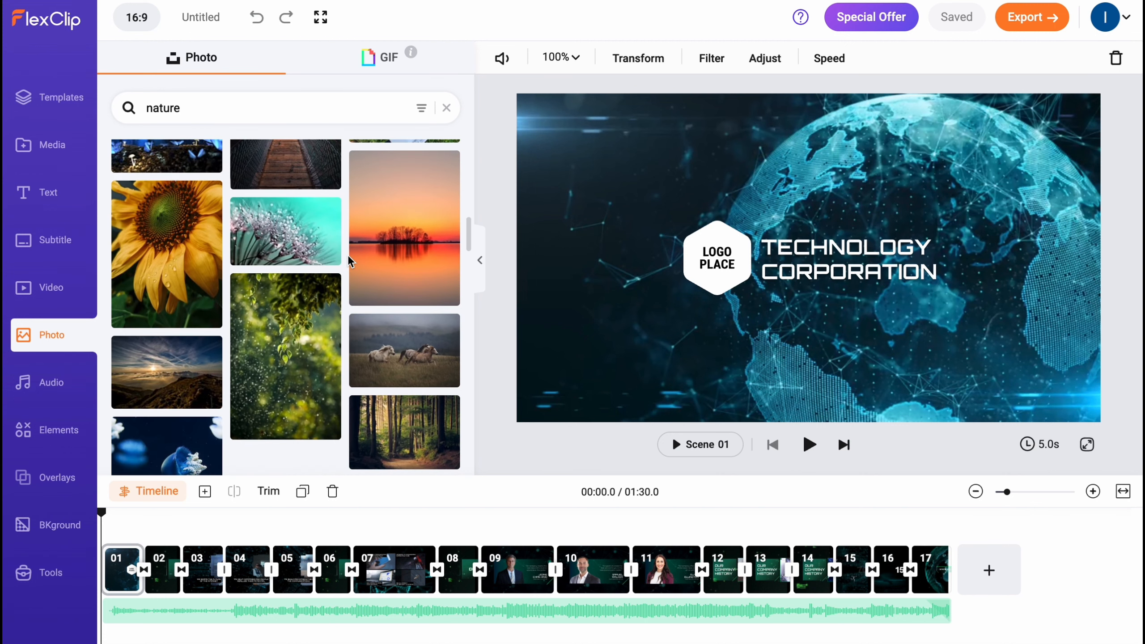
# - Browse the audio library's Happy, Epic and Love music tracks
pyautogui.click(40, 386)
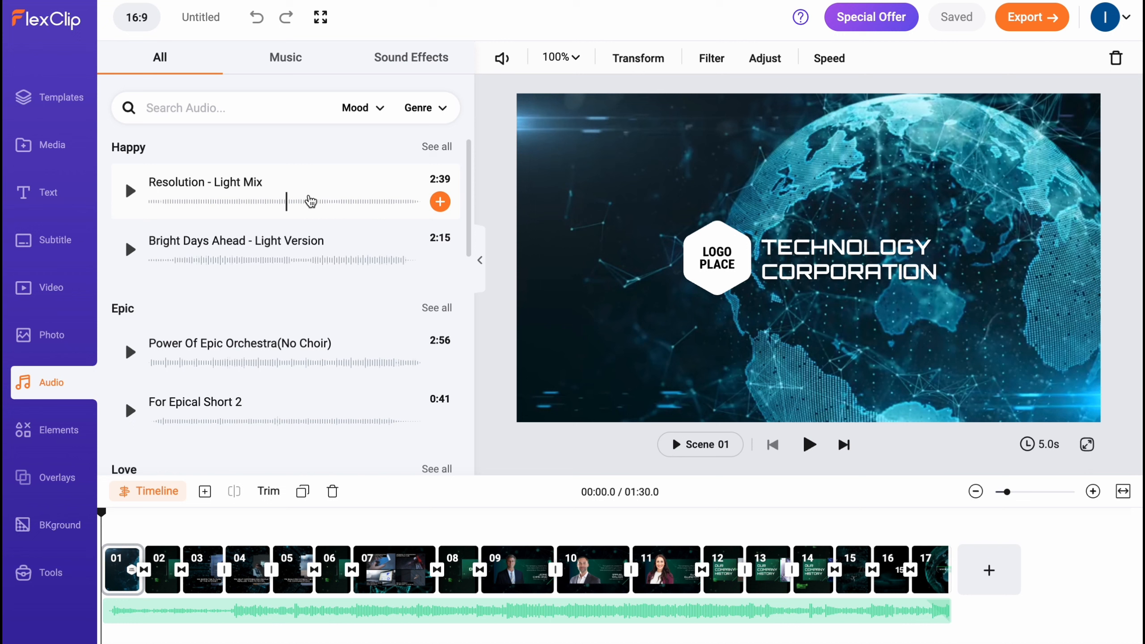
pyautogui.scroll(-3, 264, 264)
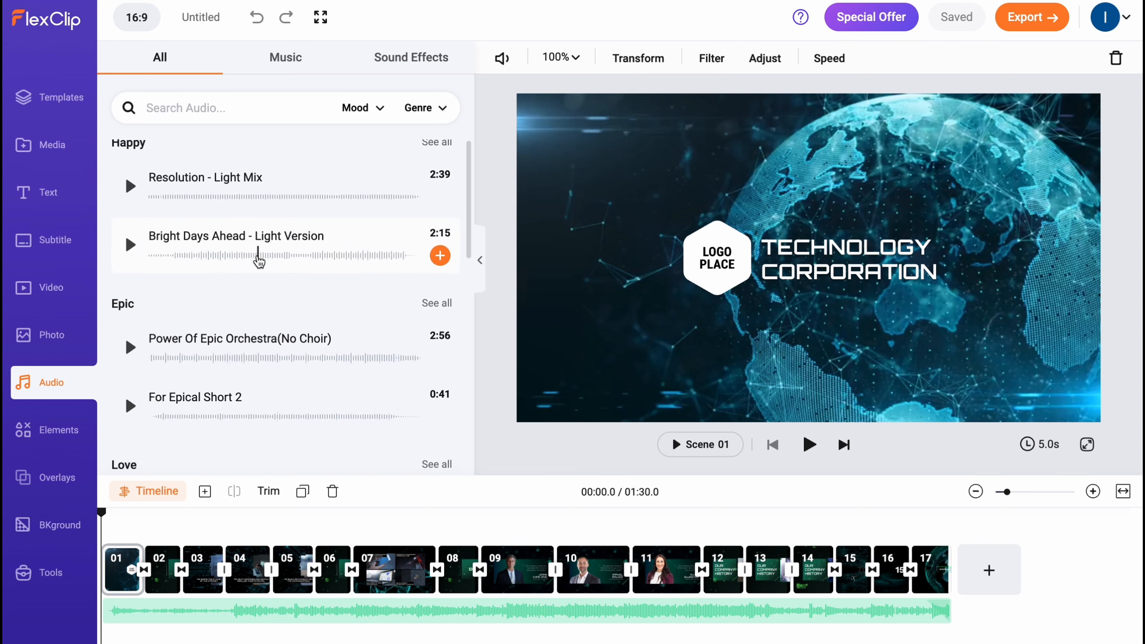
pyautogui.moveTo(256, 260)
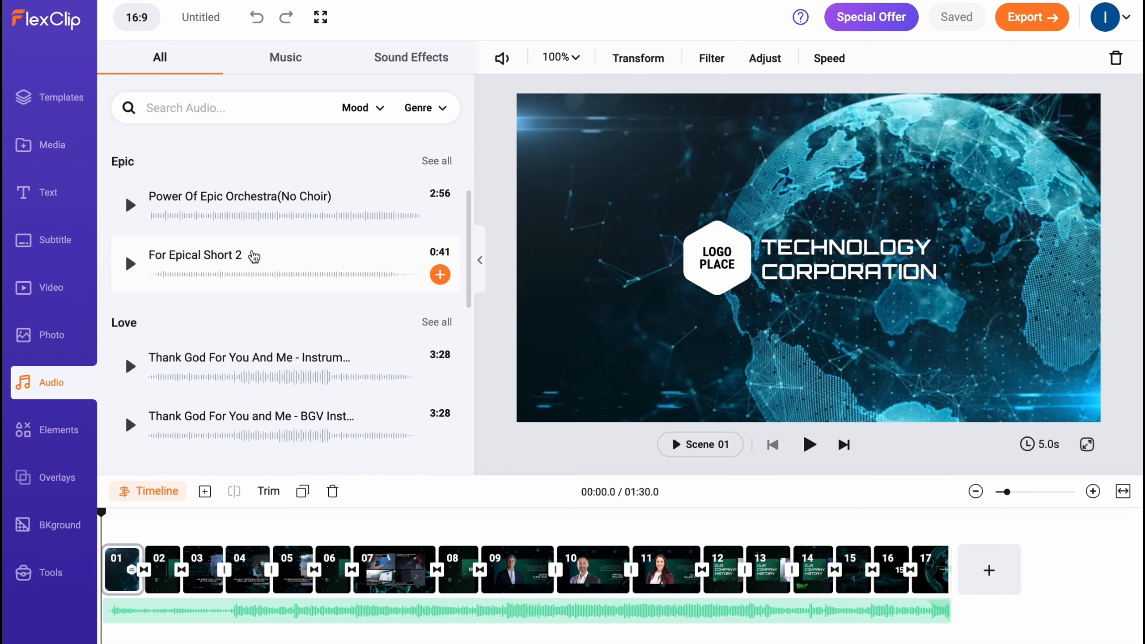
pyautogui.scroll(-1, 266, 224)
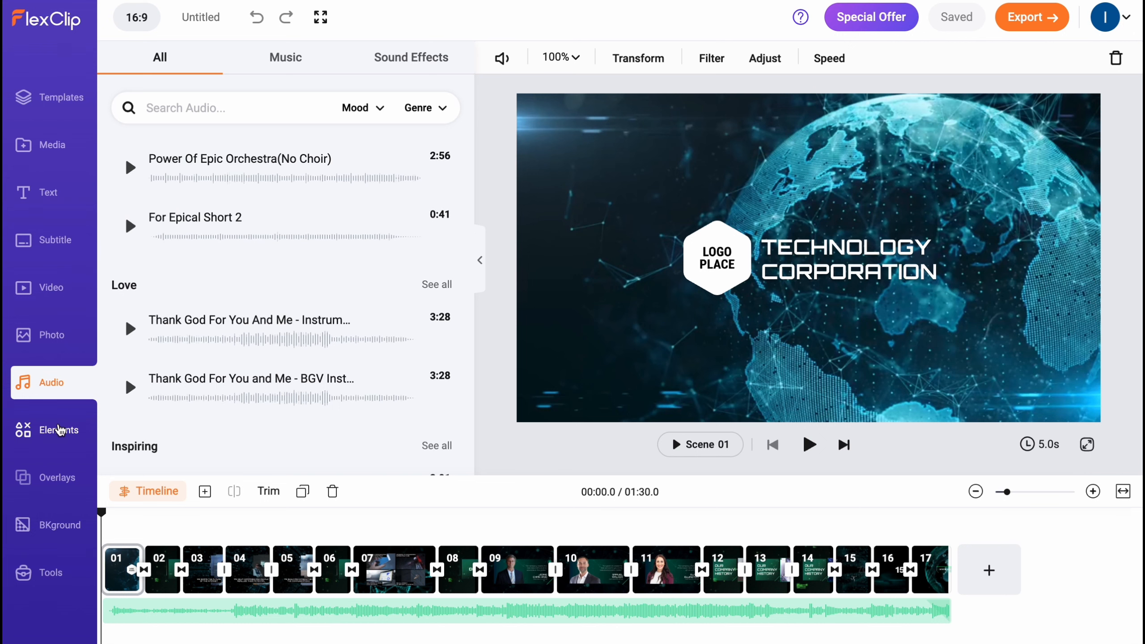
# - Browse the element categories from Shape and Social through GIPHY Sticker, Bubble and Promo to Business and Emoji
pyautogui.click(60, 431)
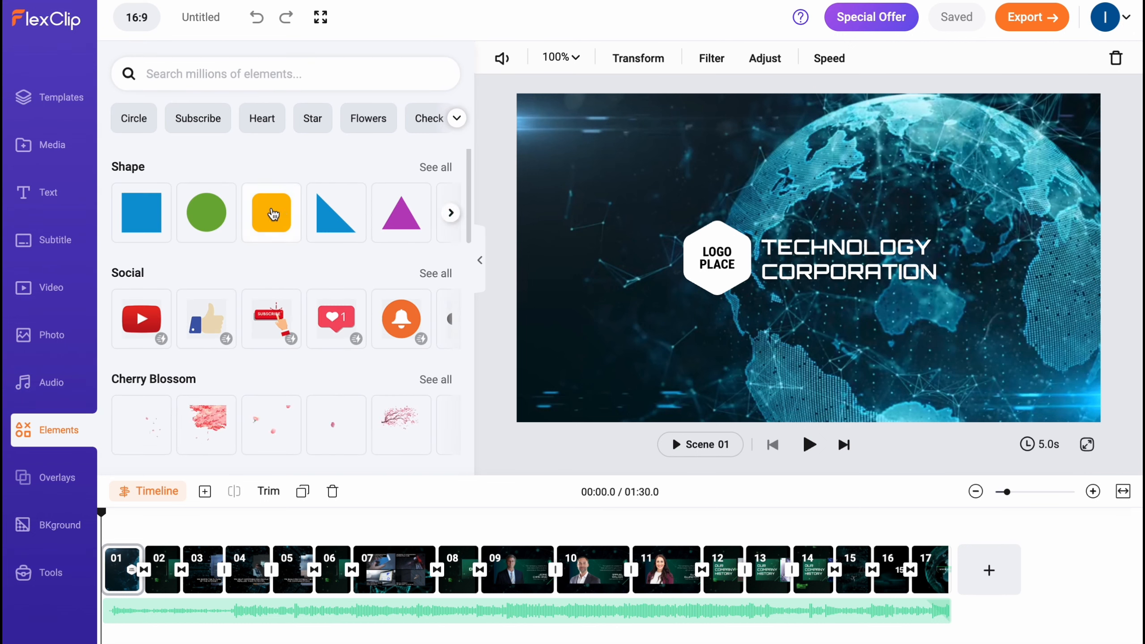
pyautogui.scroll(-1, 204, 316)
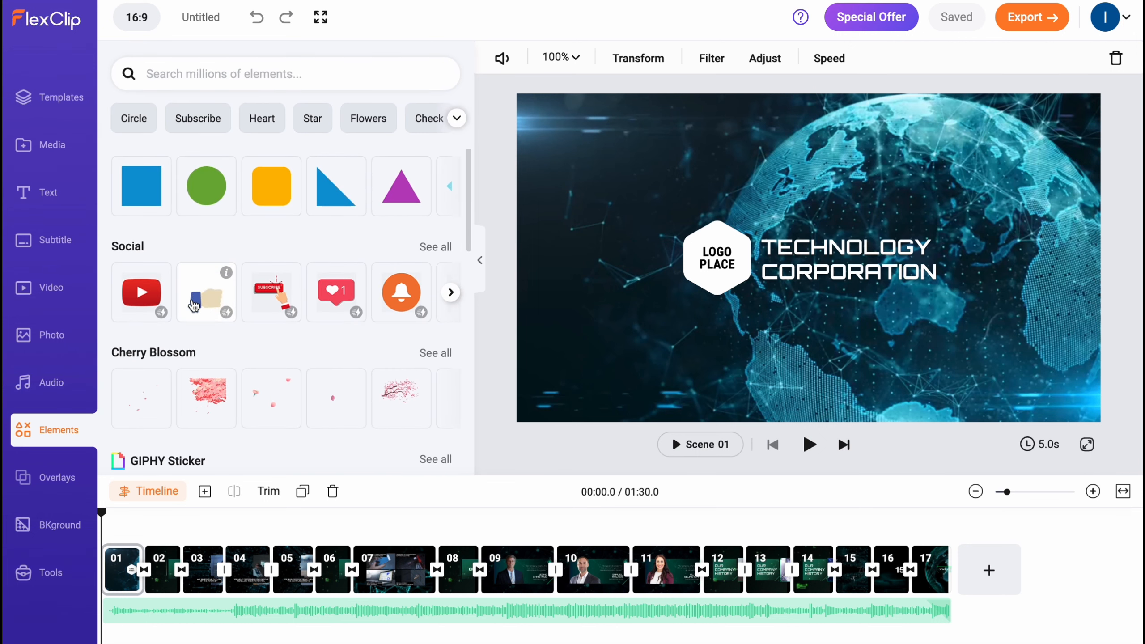
pyautogui.scroll(-3, 174, 367)
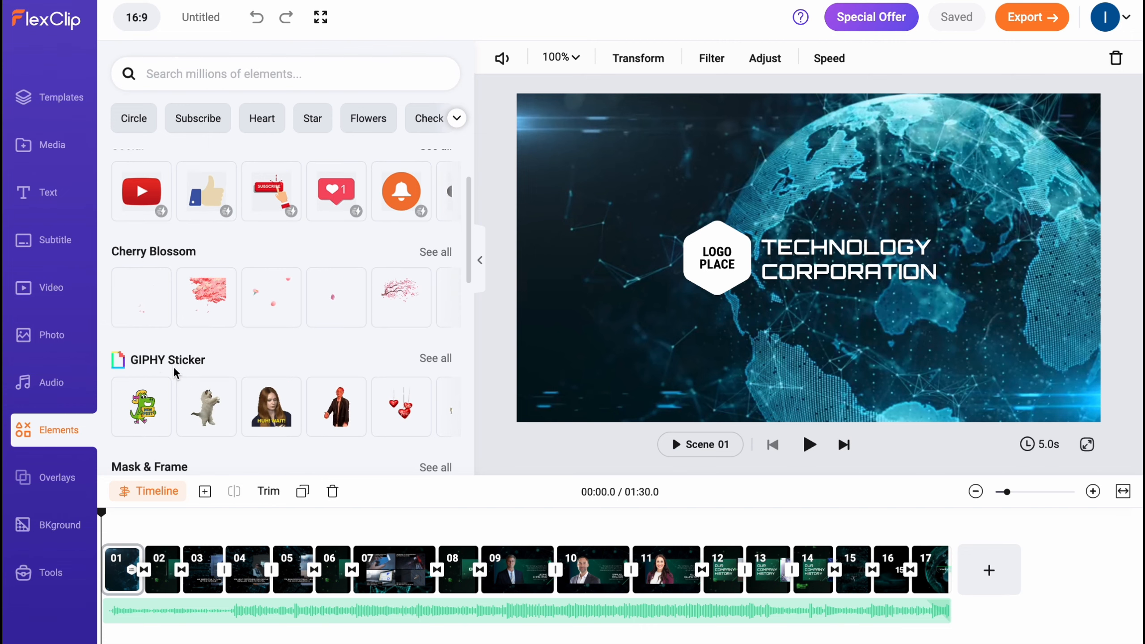
pyautogui.scroll(-3, 175, 370)
pyautogui.scroll(-6, 153, 361)
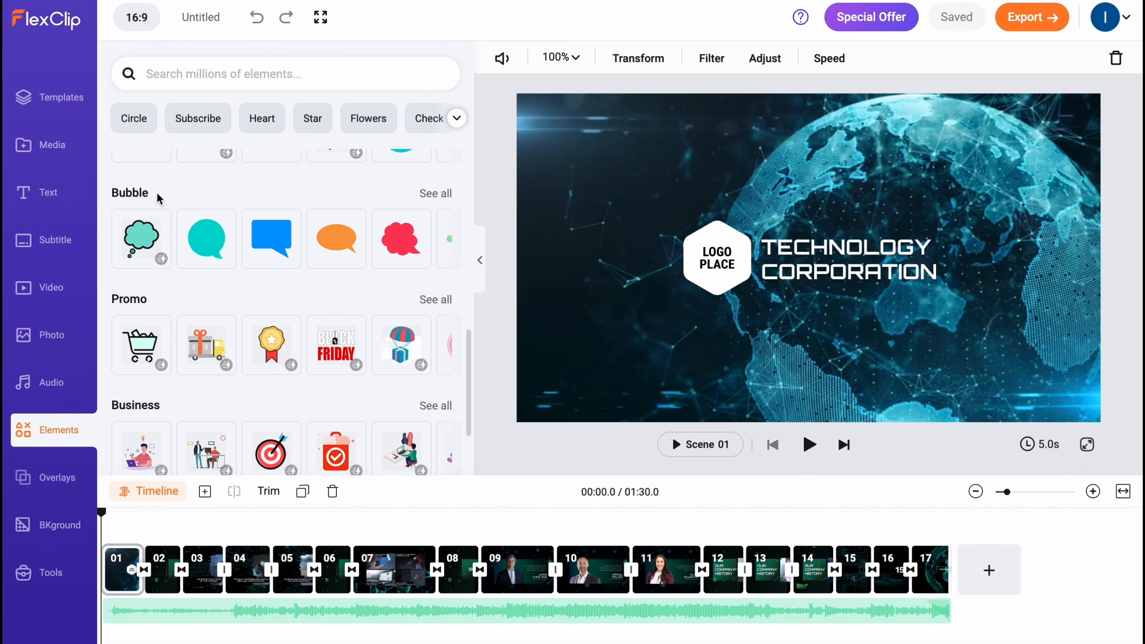
pyautogui.scroll(-3, 225, 302)
pyautogui.scroll(-1, 260, 304)
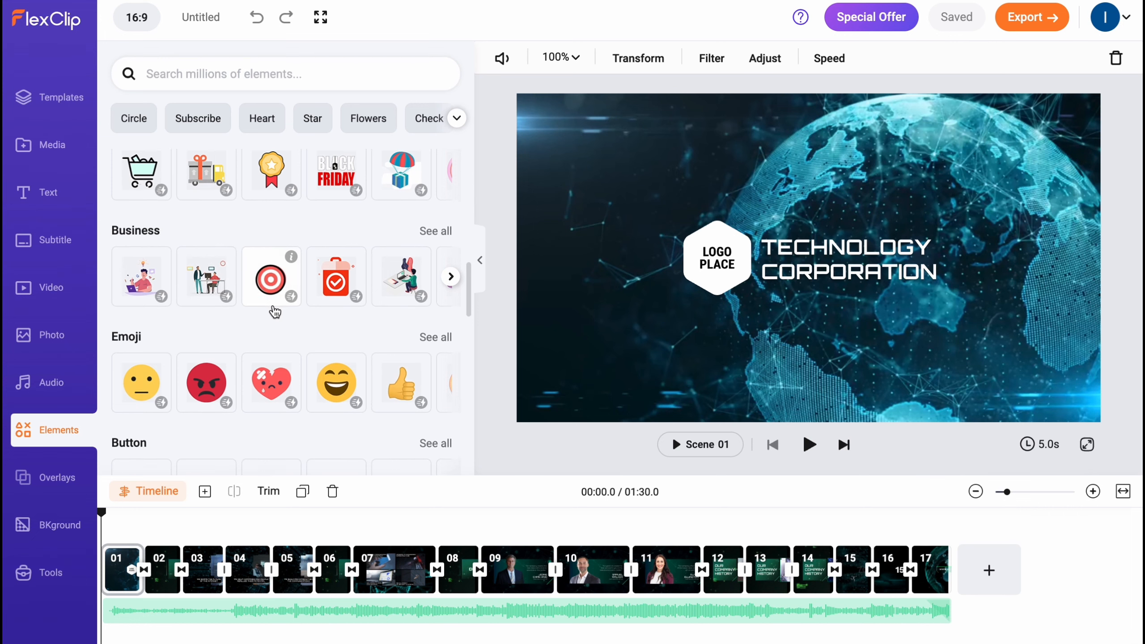
pyautogui.scroll(-1, 274, 310)
# - Browse the overlays from Effect to Contact Info Overlays and the backgrounds from Abstract to Geometric Background
pyautogui.click(57, 476)
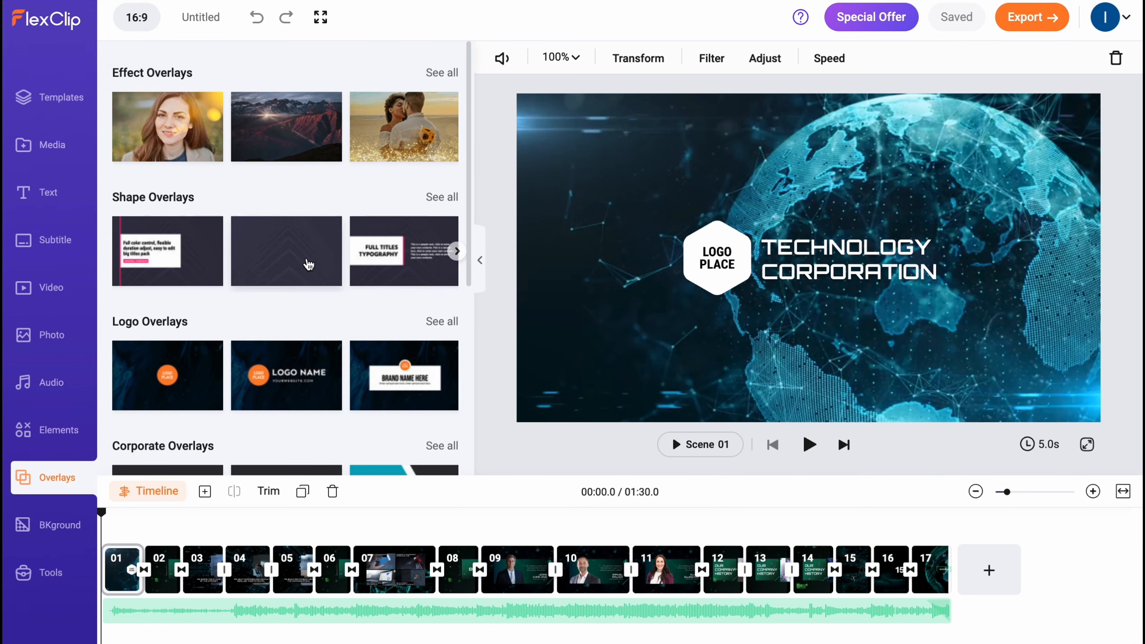
pyautogui.scroll(-3, 308, 271)
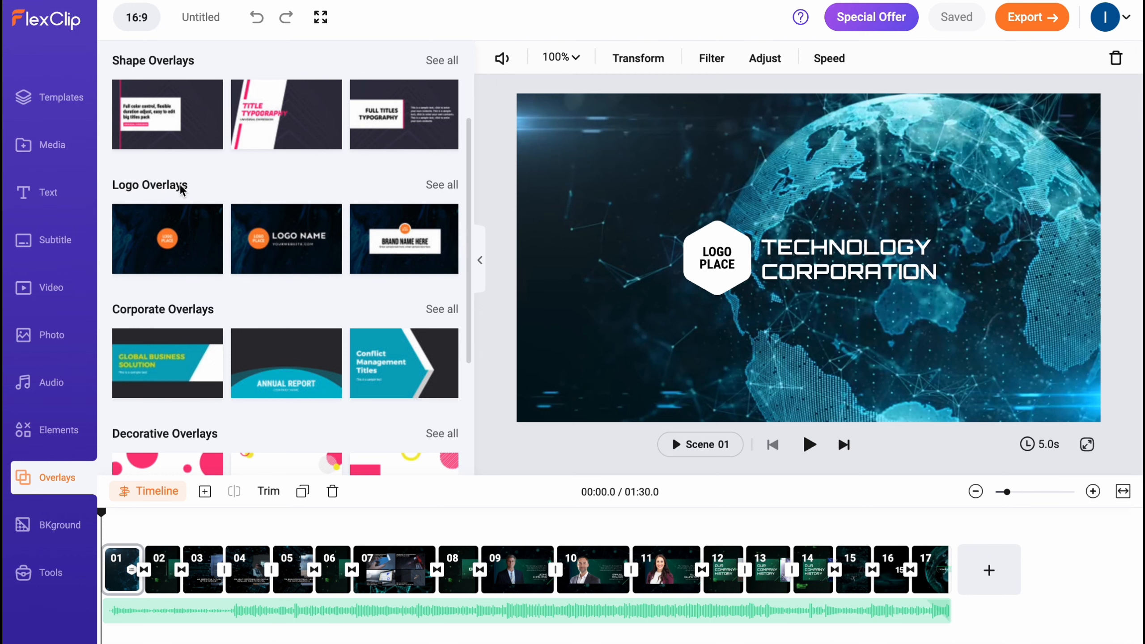
pyautogui.scroll(-1, 185, 194)
pyautogui.scroll(-3, 228, 288)
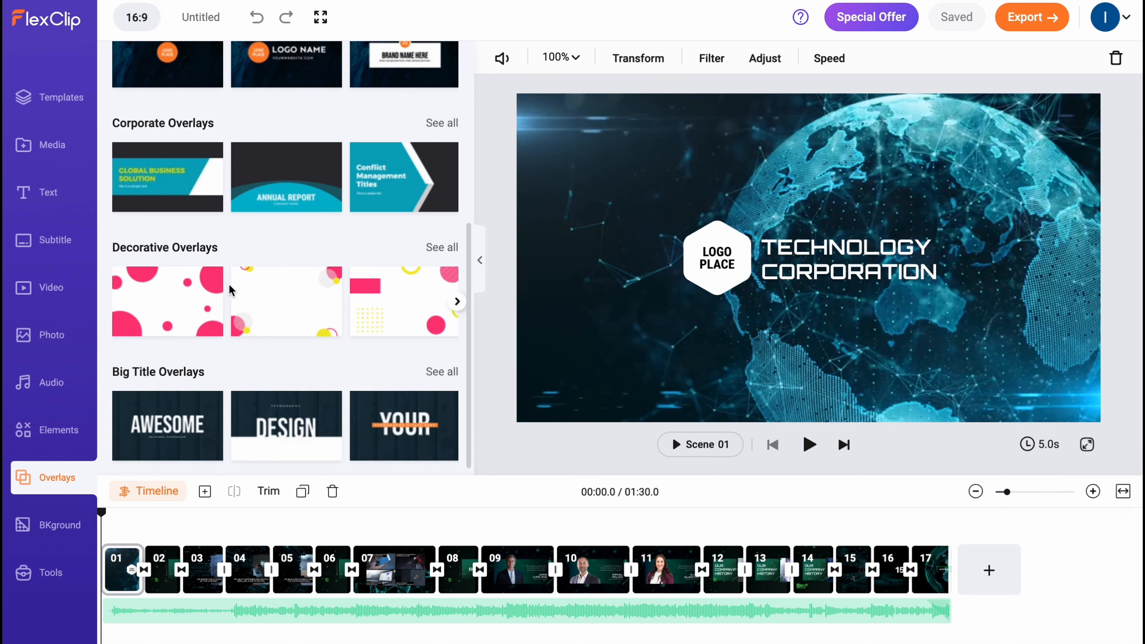
pyautogui.scroll(-3, 228, 252)
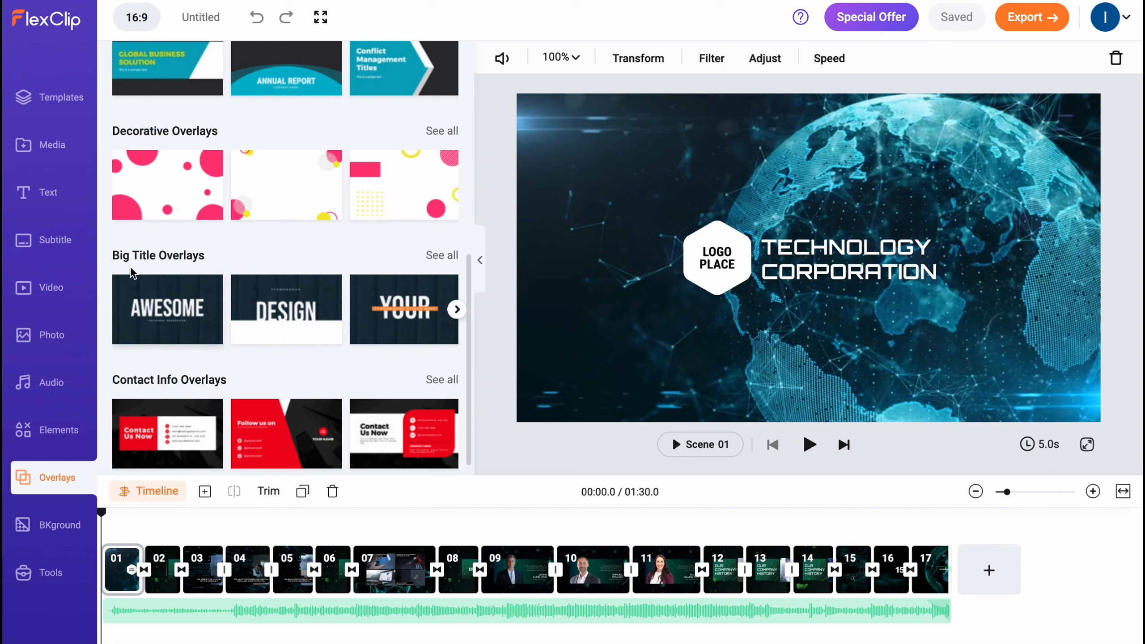
pyautogui.scroll(-1, 214, 258)
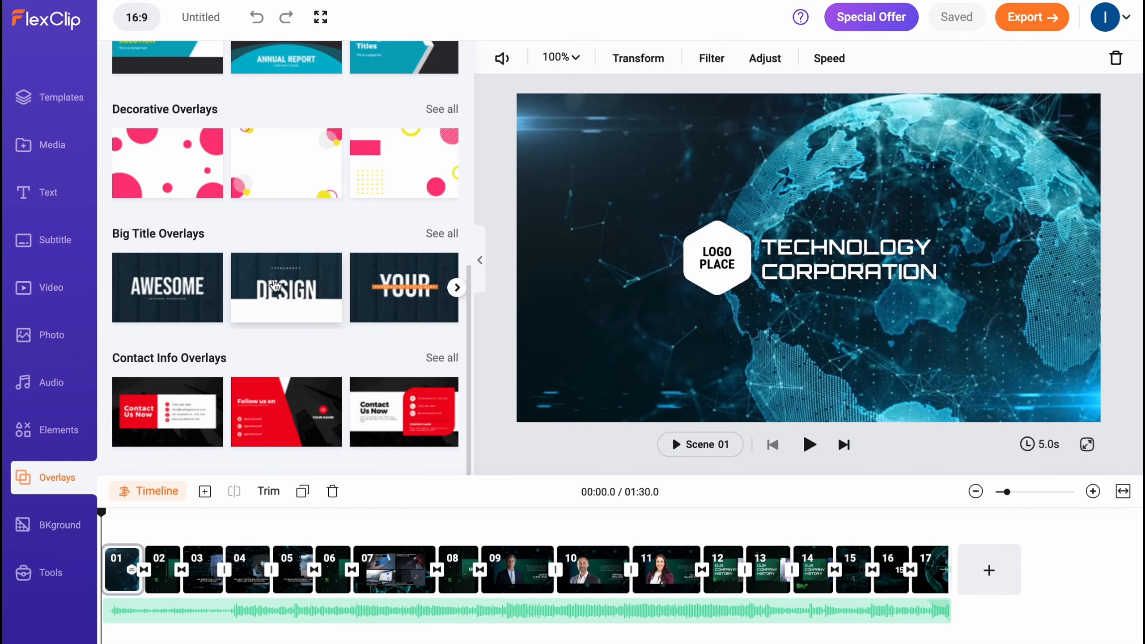
pyautogui.click(51, 526)
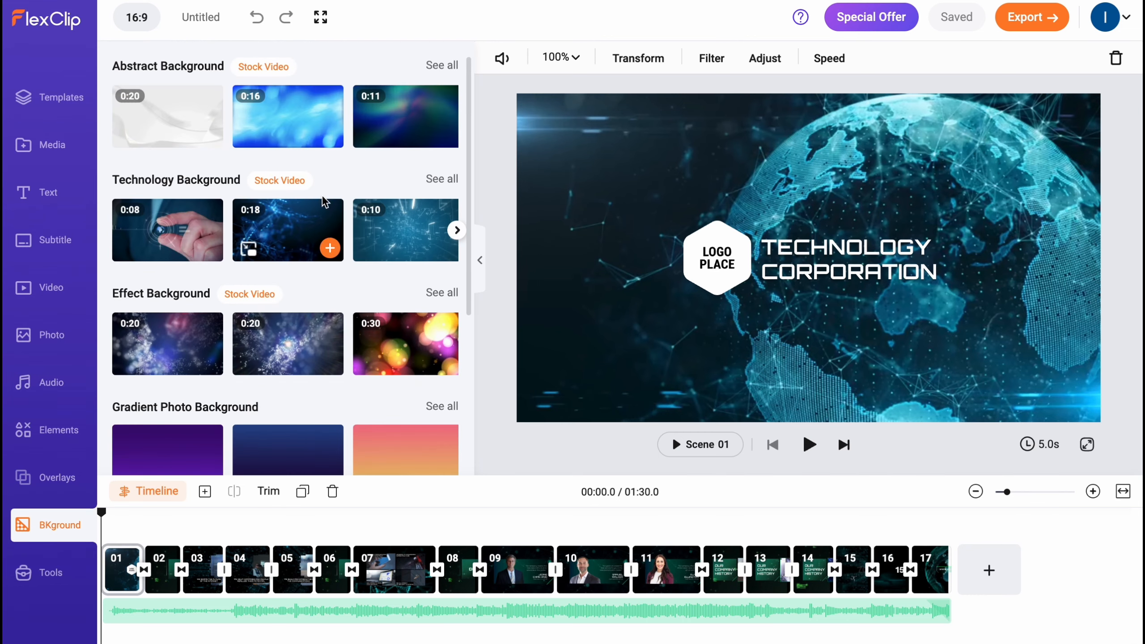
pyautogui.scroll(-3, 285, 189)
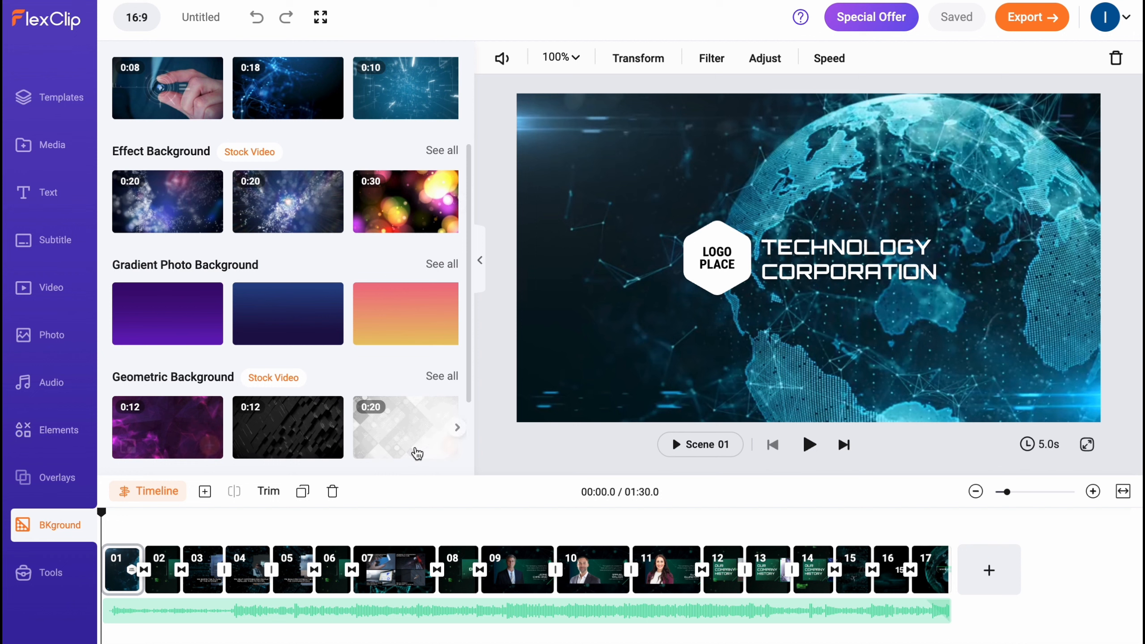
# - Move the playhead to 00:38.0 in scene 08 and select its OUR TEAM title, followed by the green graphic behind it
pyautogui.click(162, 569)
pyautogui.moveTo(216, 514); pyautogui.dragTo(461, 512)
pyautogui.click(818, 249)
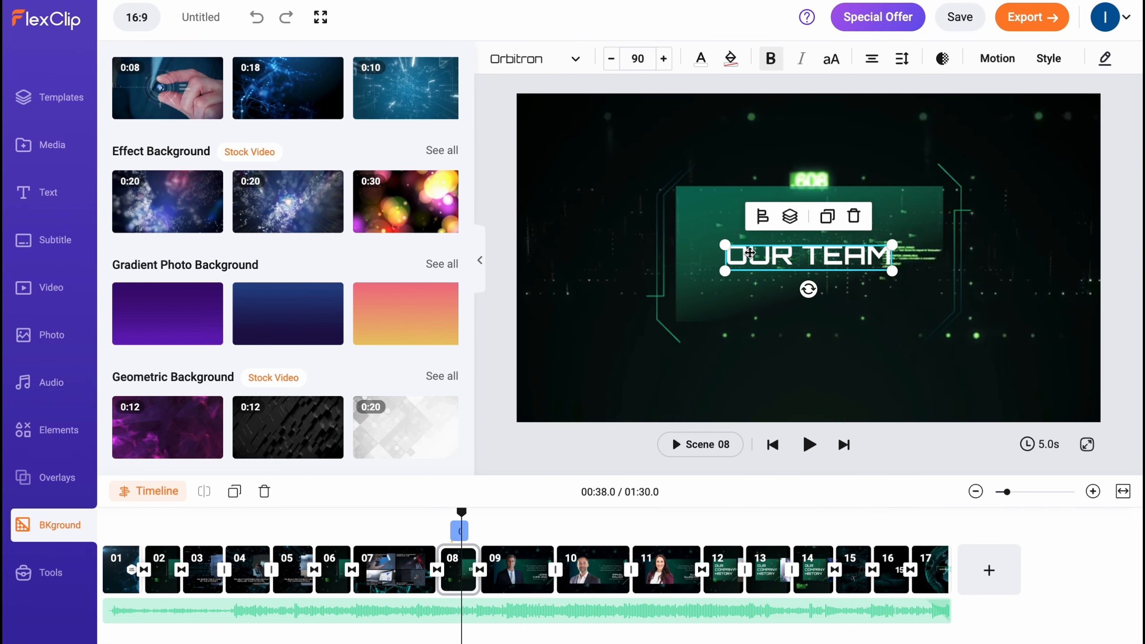
pyautogui.click(694, 261)
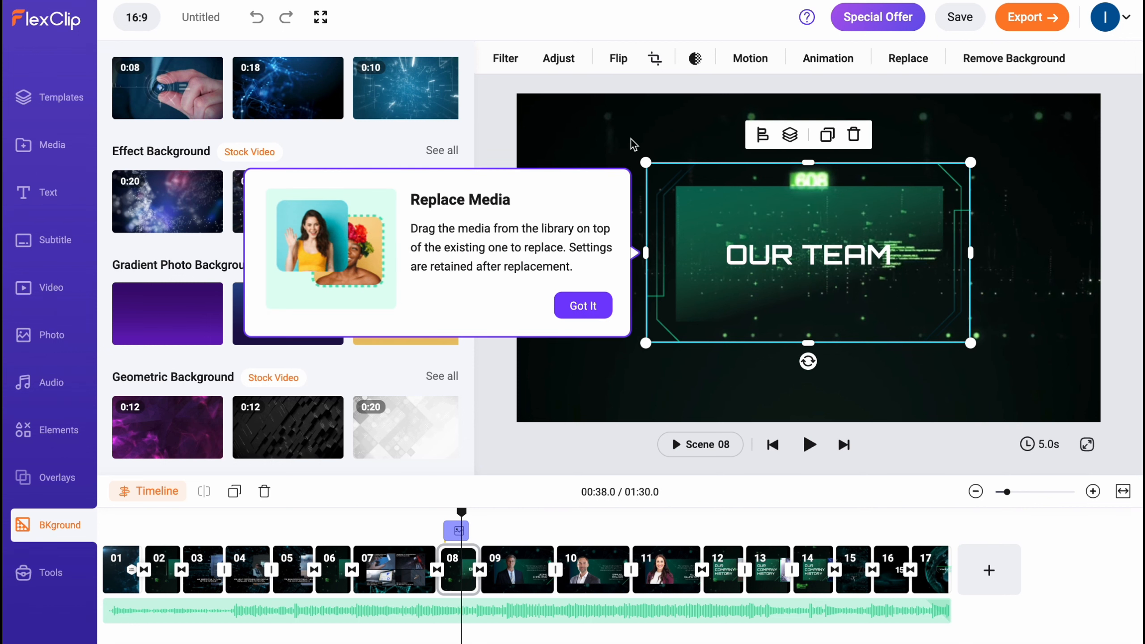
# - Select the green graphic in scene 08, followed by the OUR TEAM title on top of it
pyautogui.click(634, 144)
pyautogui.click(692, 219)
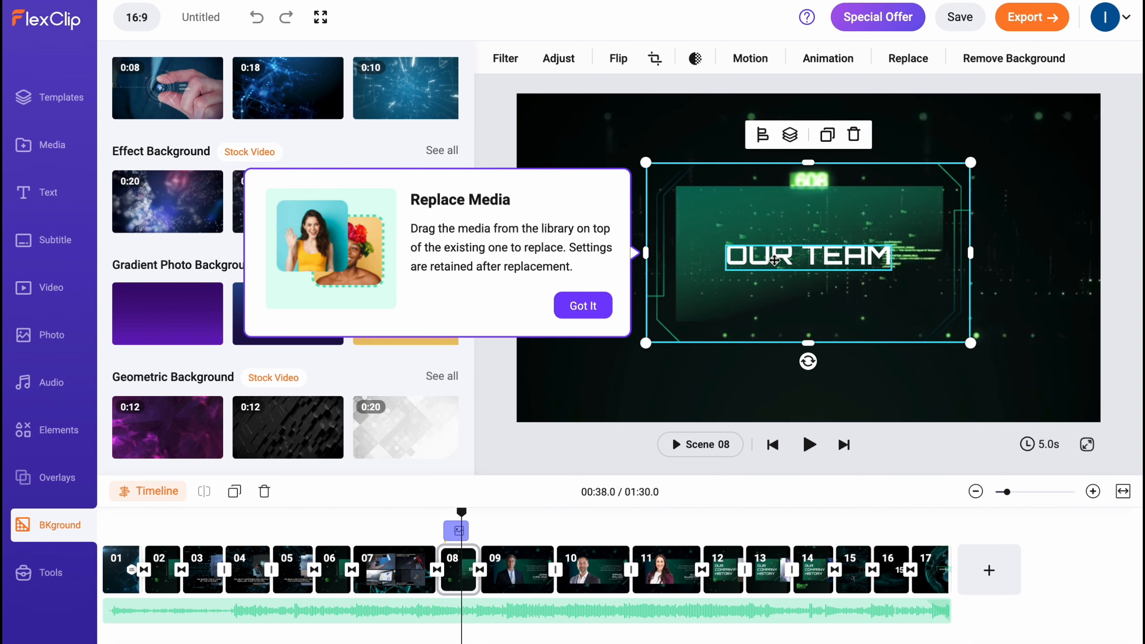
pyautogui.click(774, 260)
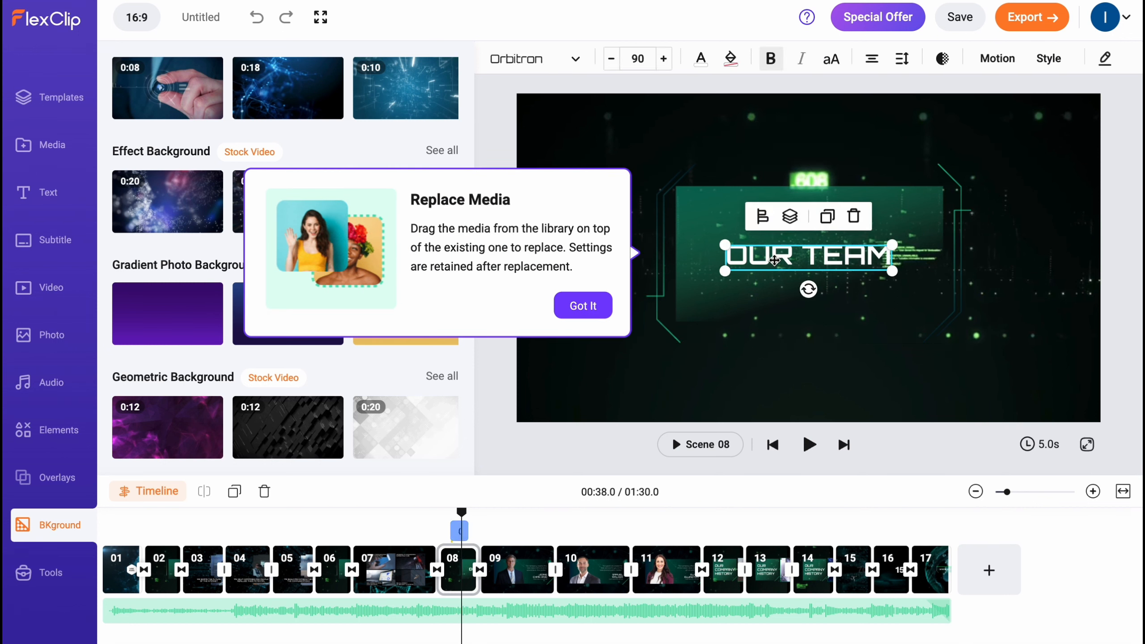
# - Go to scene 09 and select its portrait photo, quote text, name label and green circle graphic in turn
pyautogui.click(515, 540)
pyautogui.click(729, 276)
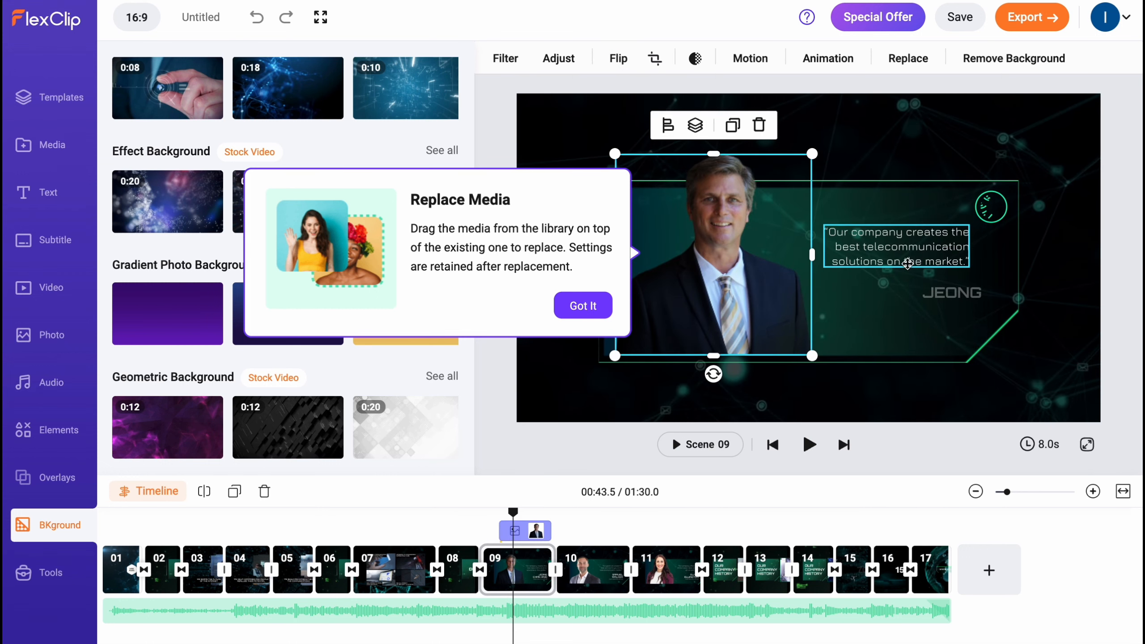
pyautogui.click(915, 259)
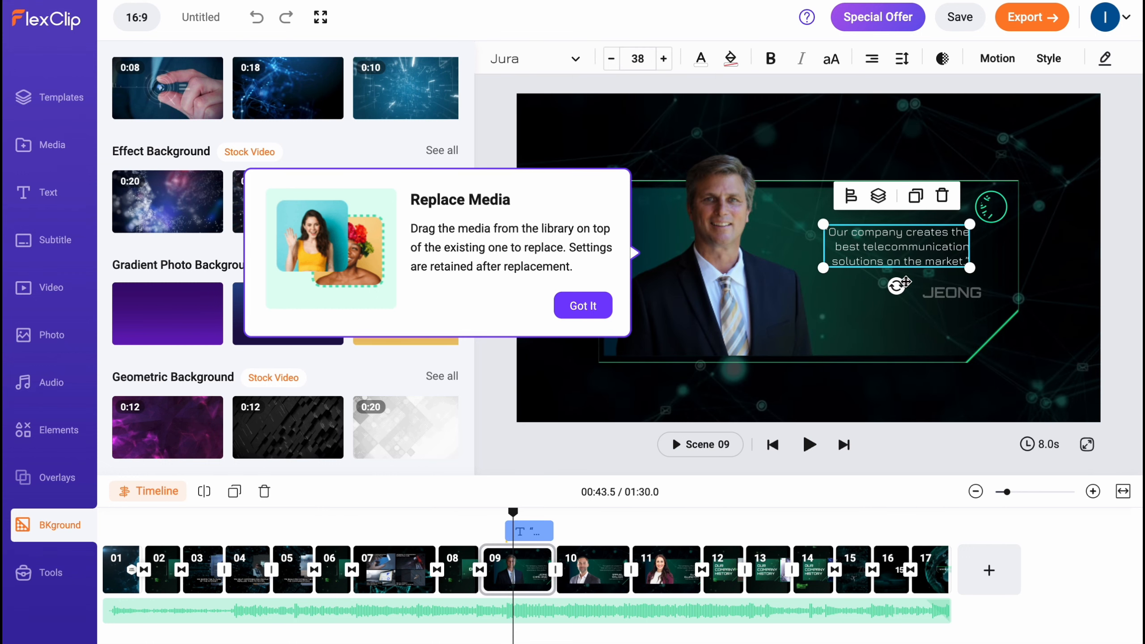
pyautogui.click(936, 297)
pyautogui.click(992, 203)
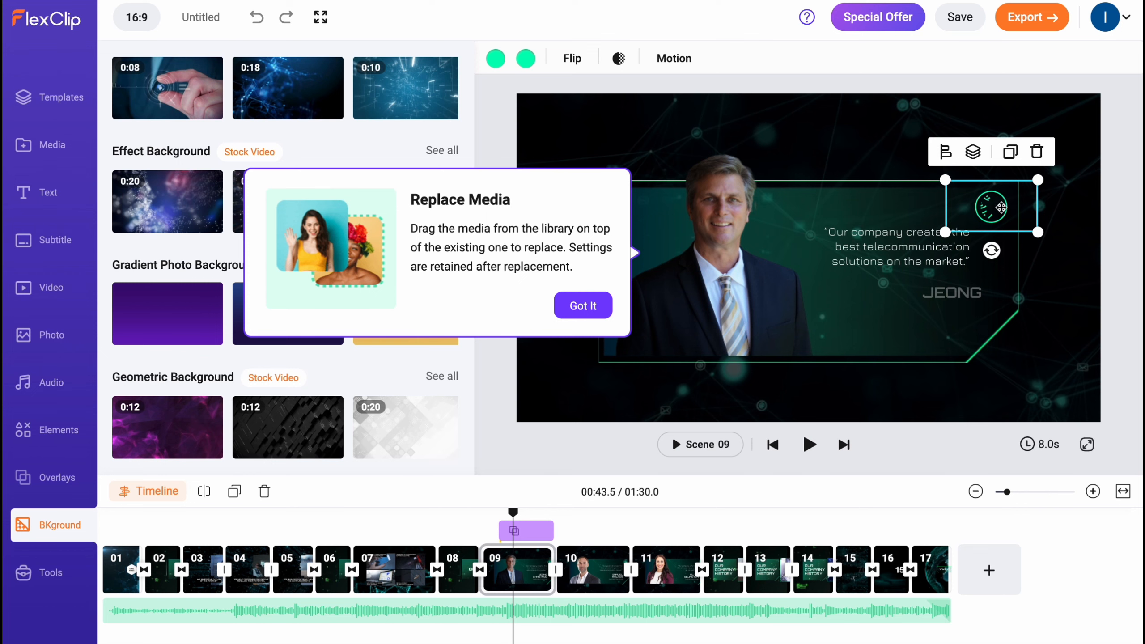
# - Move the playhead to 00:11.5 in scene 03, select the video of the woman and dismiss the Replace Media tip
pyautogui.moveTo(514, 516); pyautogui.dragTo(210, 504)
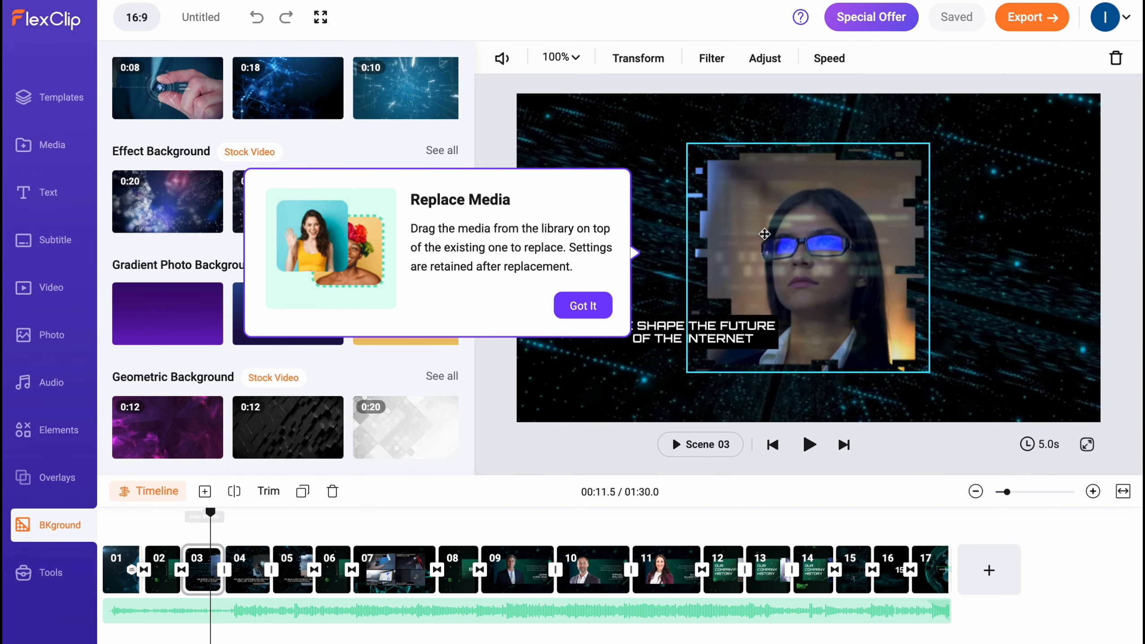
pyautogui.click(823, 257)
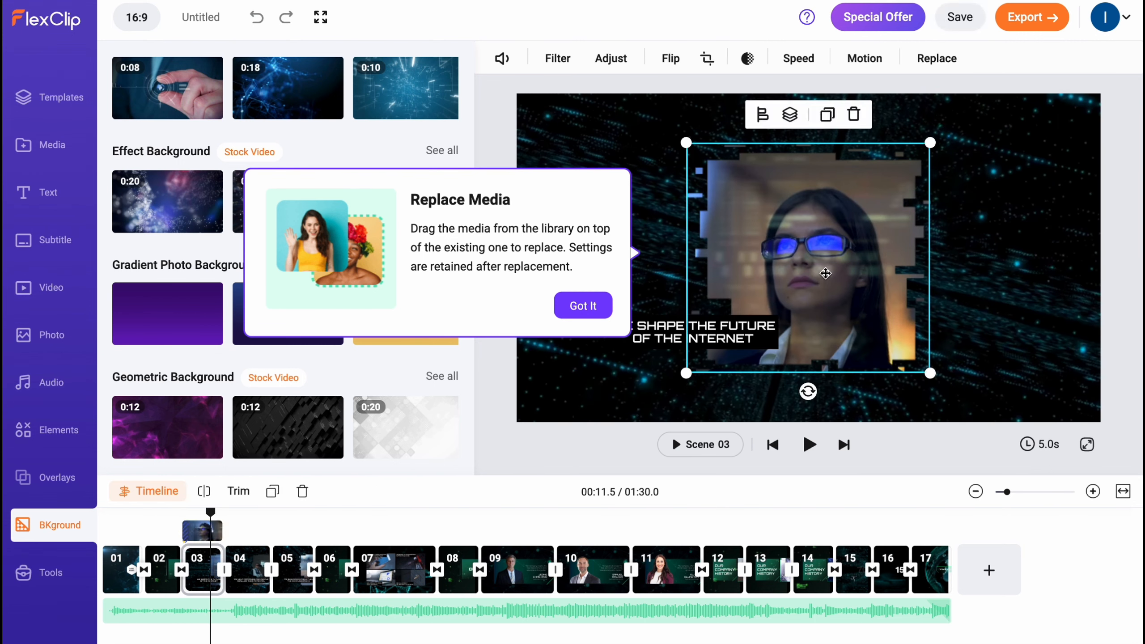
pyautogui.click(586, 307)
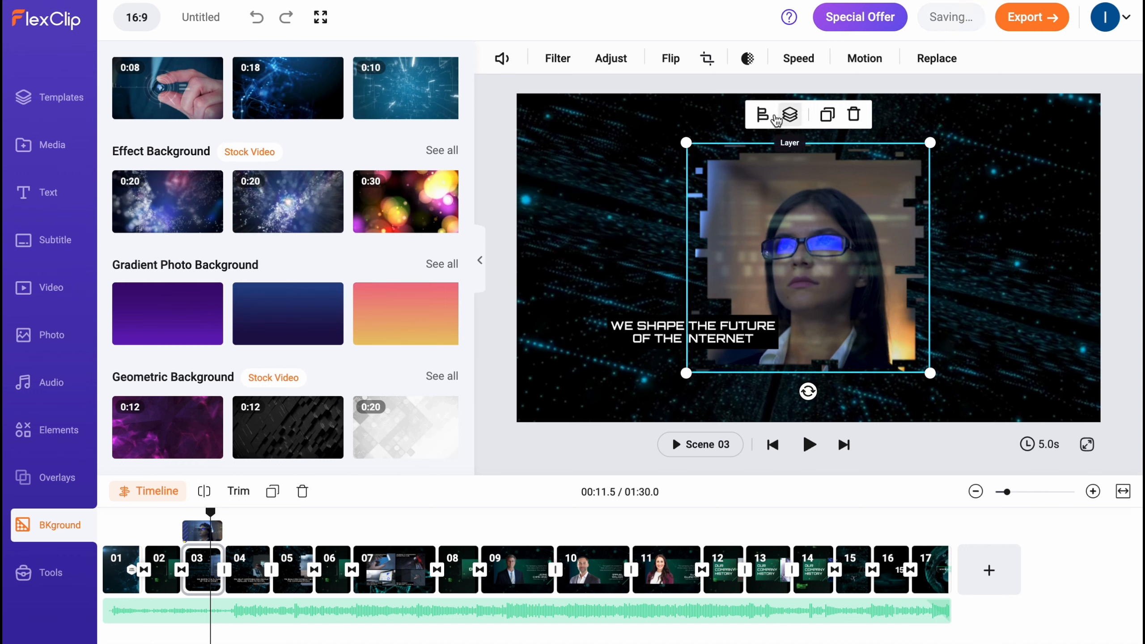
# - Crop the woman's video in scene 03 to a heart shape, trying the square and circle shapes first
pyautogui.doubleClick(813, 254)
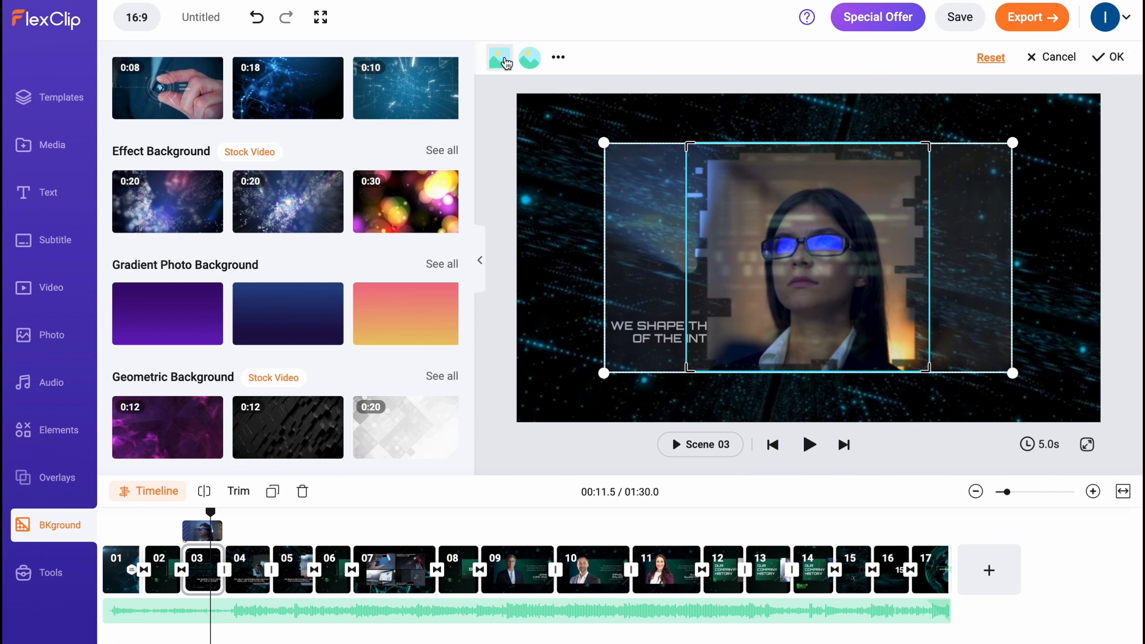
pyautogui.click(506, 63)
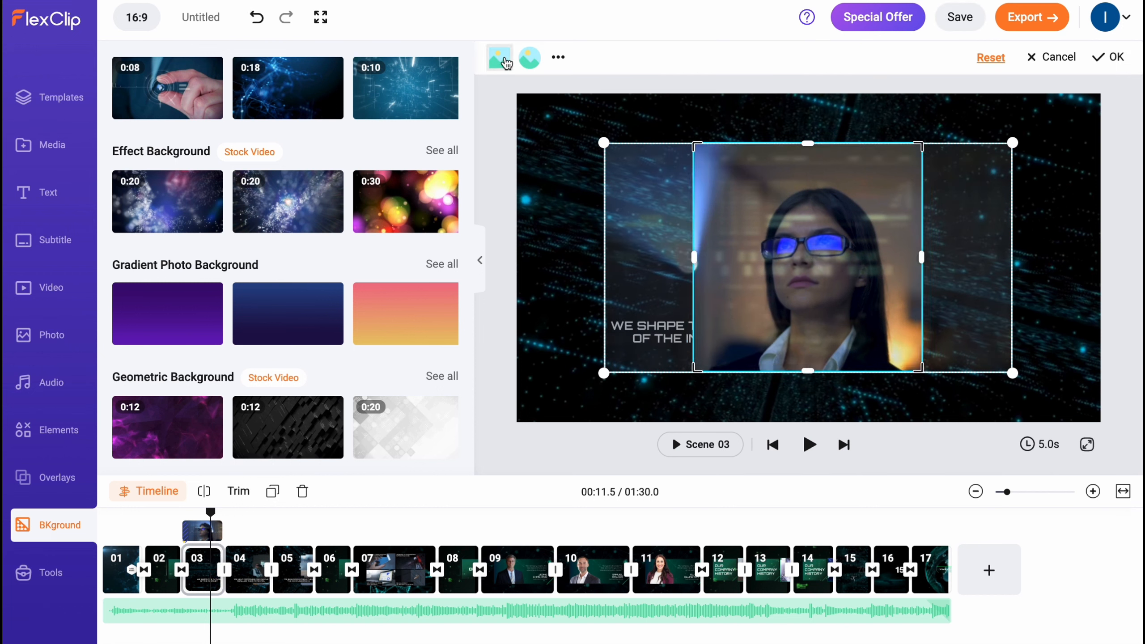
pyautogui.click(531, 61)
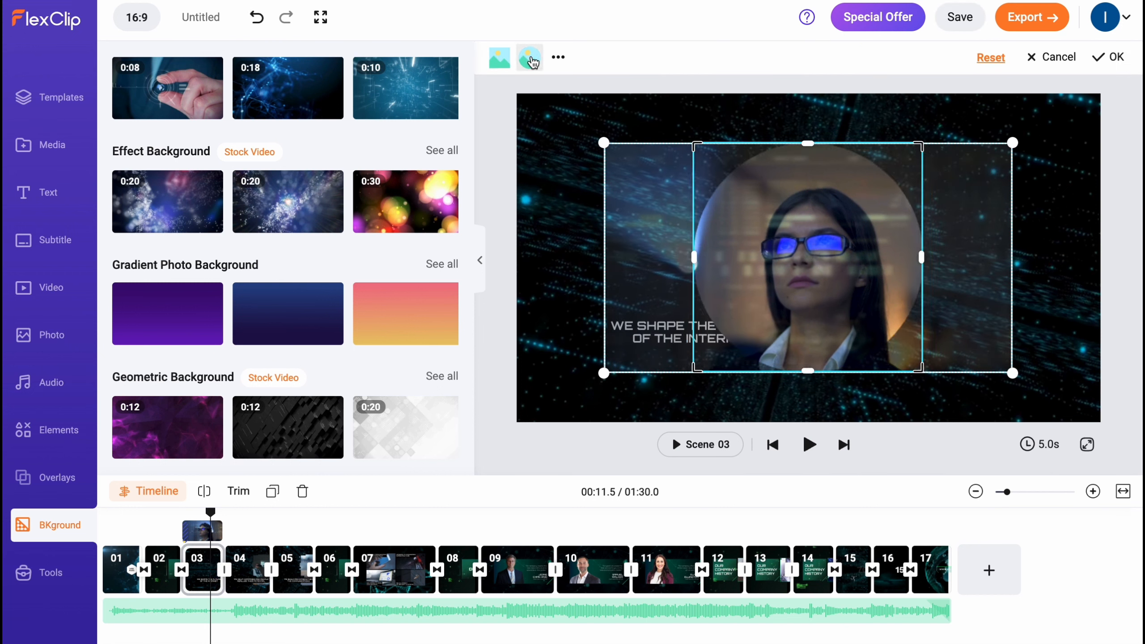
pyautogui.click(559, 58)
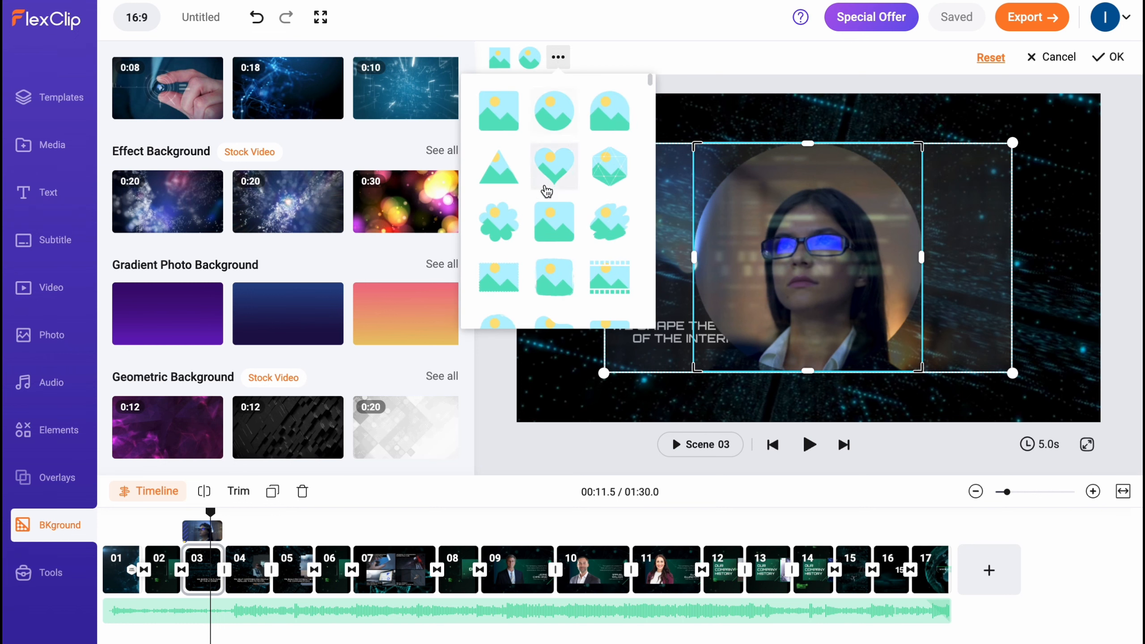
pyautogui.click(569, 167)
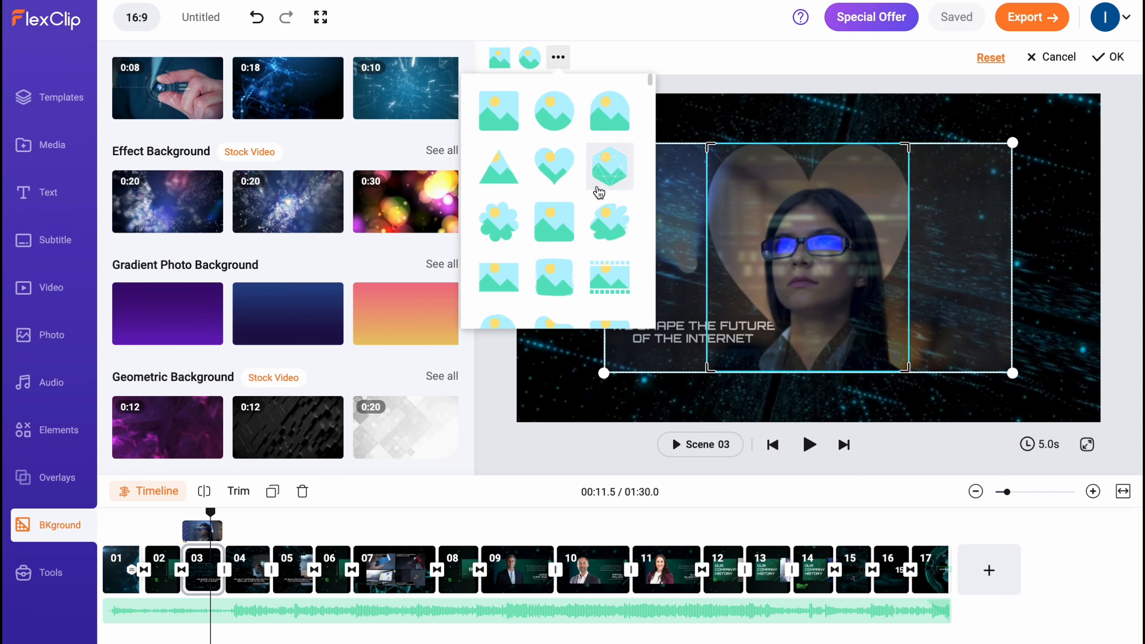
pyautogui.click(1103, 58)
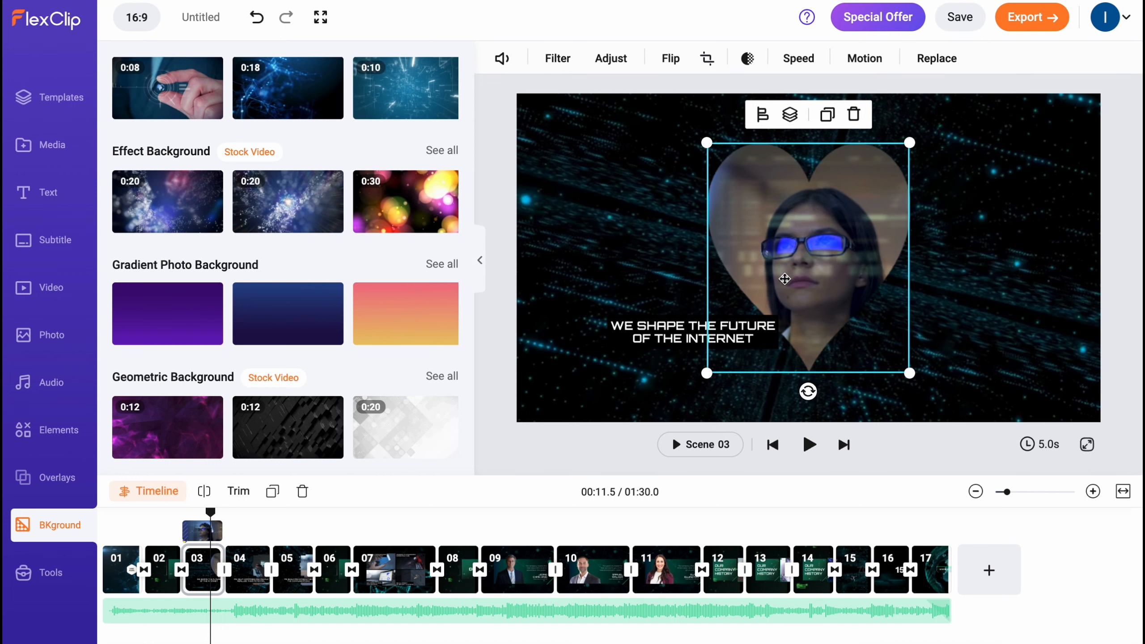
# - Add the 0:23 stock business video of the woman in glasses as a new scene after scene 17
pyautogui.moveTo(211, 514); pyautogui.dragTo(974, 487)
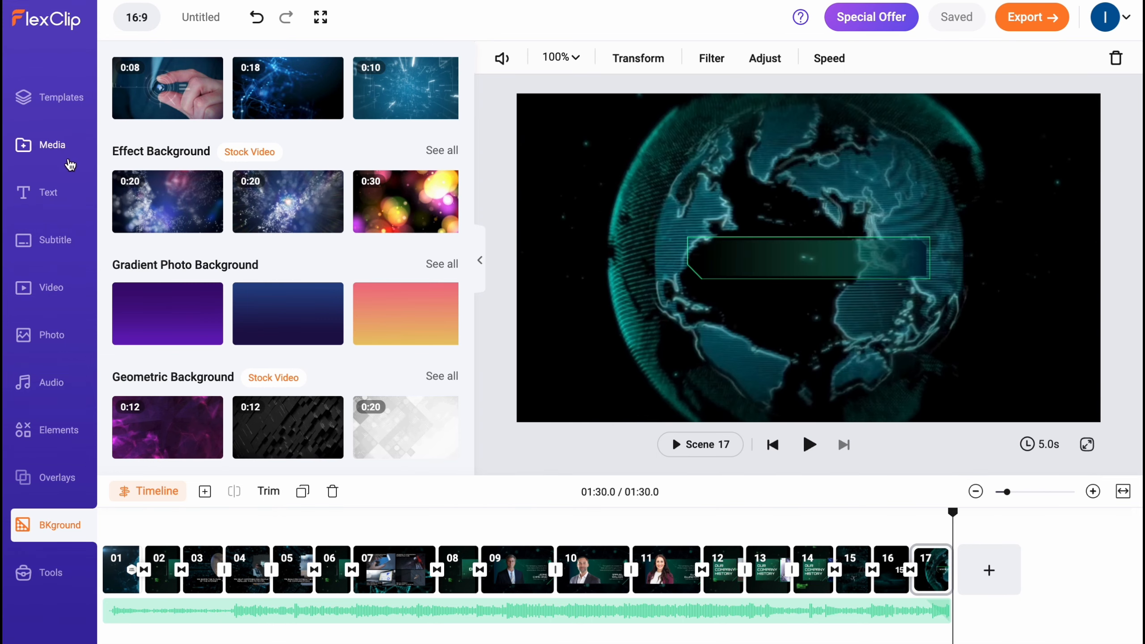
pyautogui.click(50, 287)
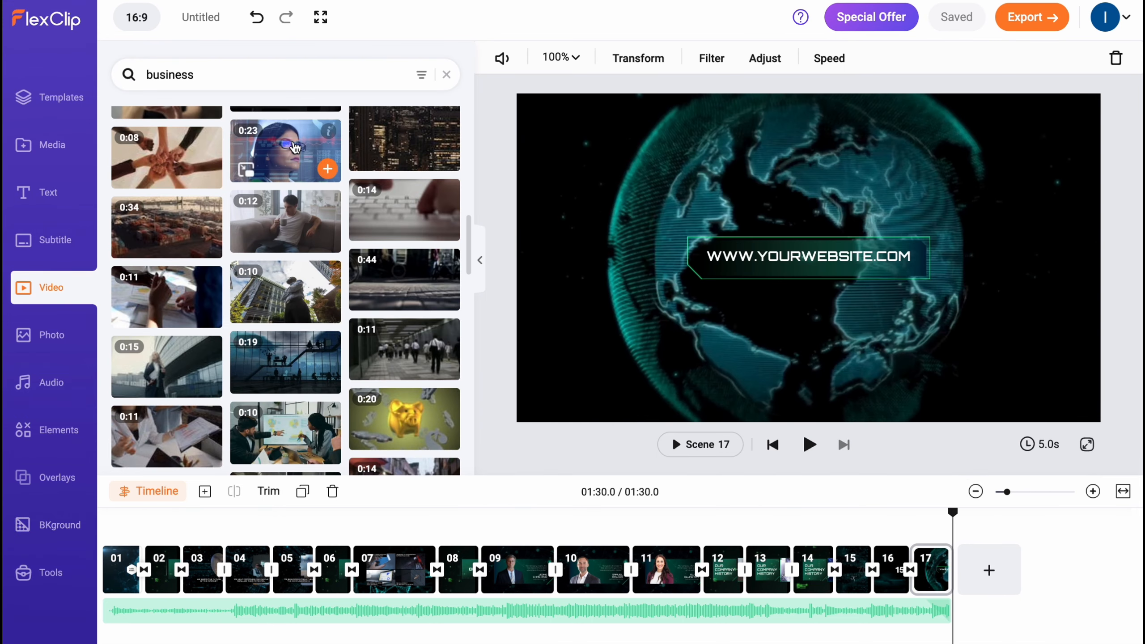
pyautogui.moveTo(294, 161); pyautogui.dragTo(969, 568)
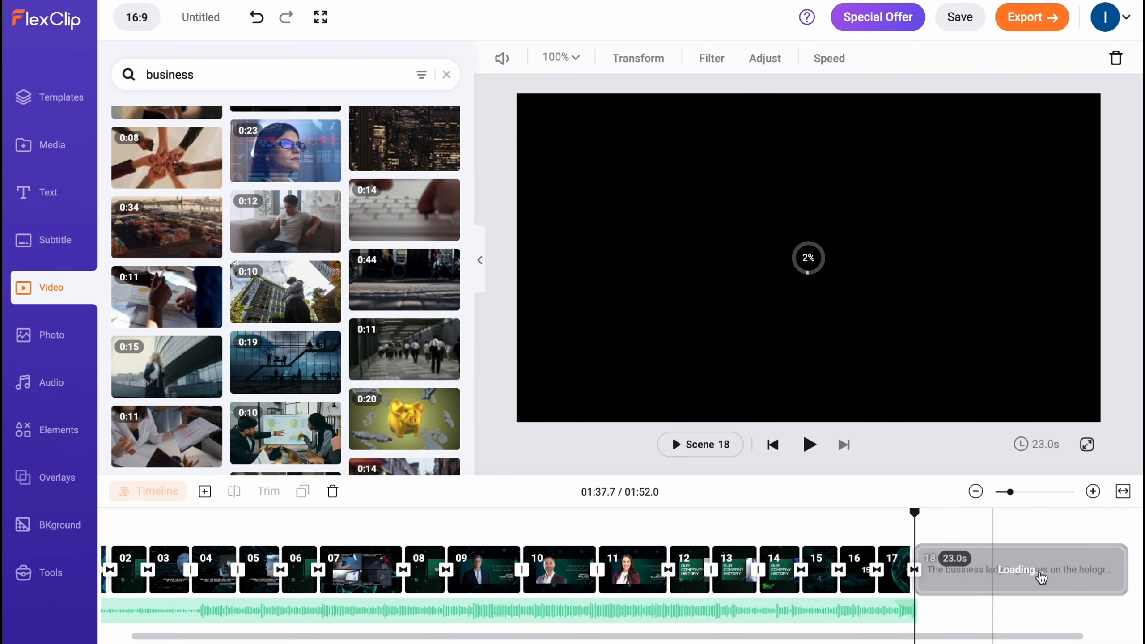
# - Shorten scene 18 to 10.2 seconds by trimming the end of its clip
pyautogui.click(1020, 522)
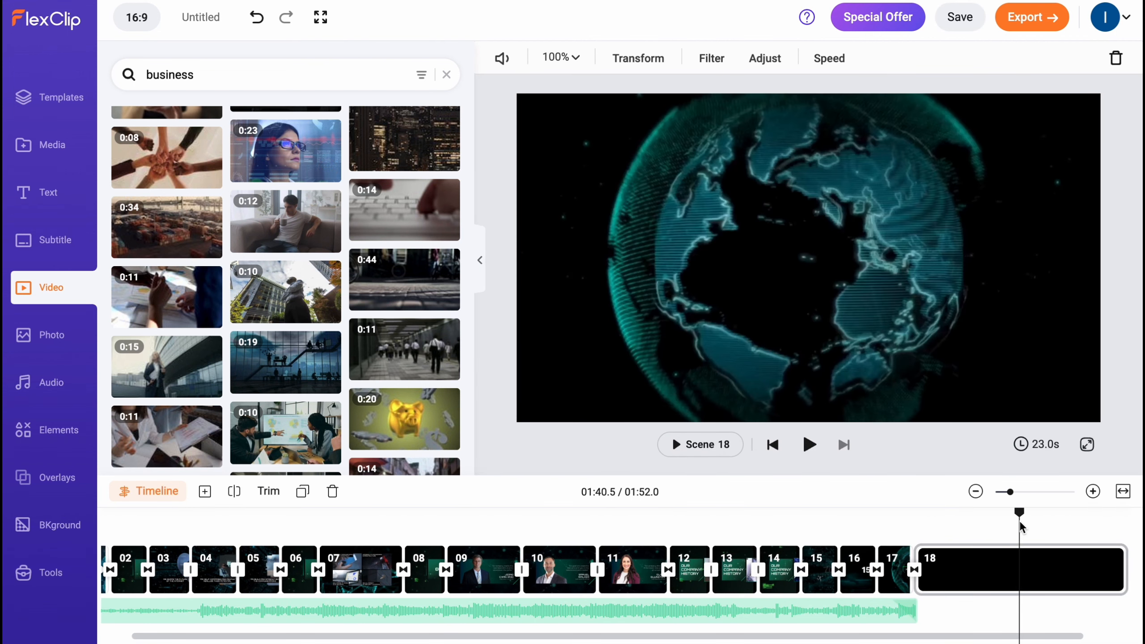
pyautogui.click(1035, 571)
pyautogui.moveTo(1108, 571); pyautogui.dragTo(1001, 560)
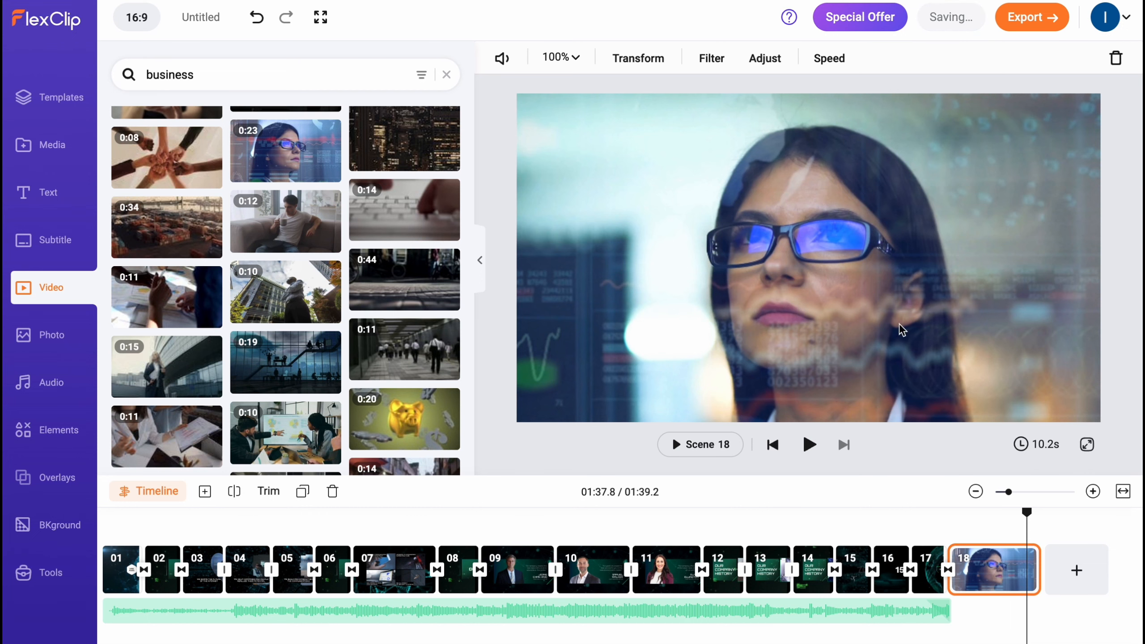
# - Add a plain basic title to scene 18 and change its text to Hello
pyautogui.click(50, 193)
pyautogui.scroll(15, 169, 136)
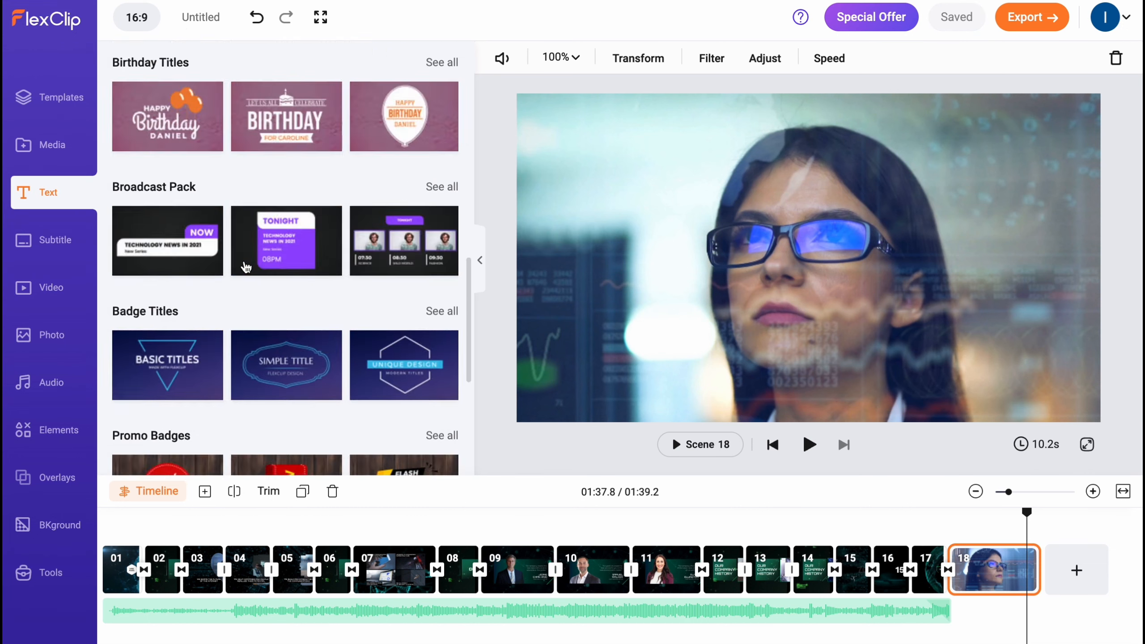
pyautogui.click(169, 127)
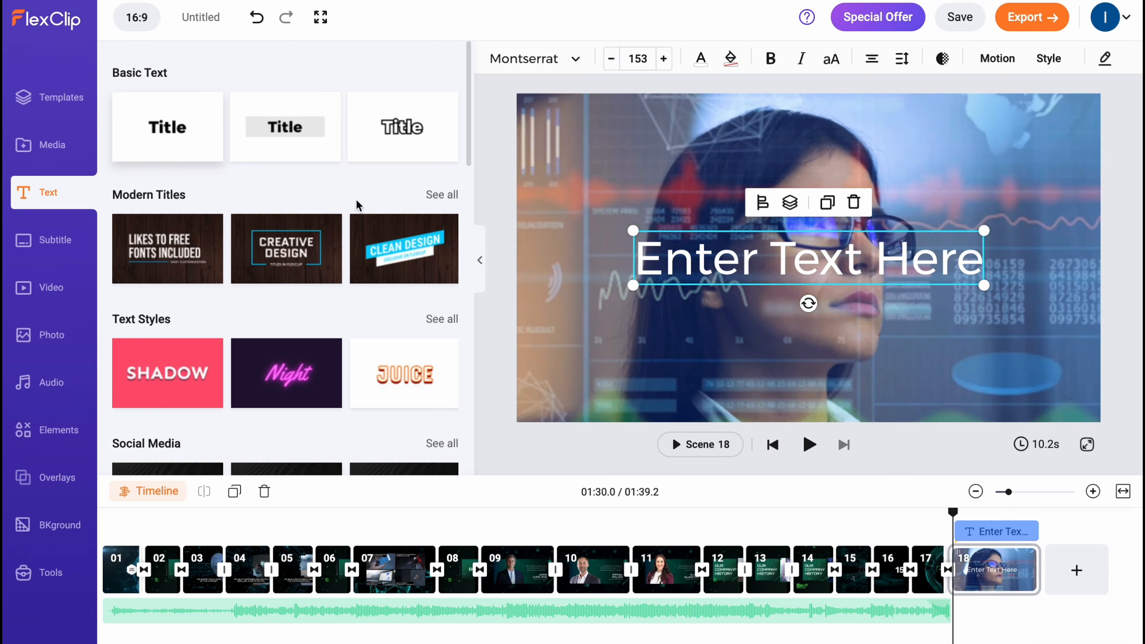
pyautogui.click(777, 263)
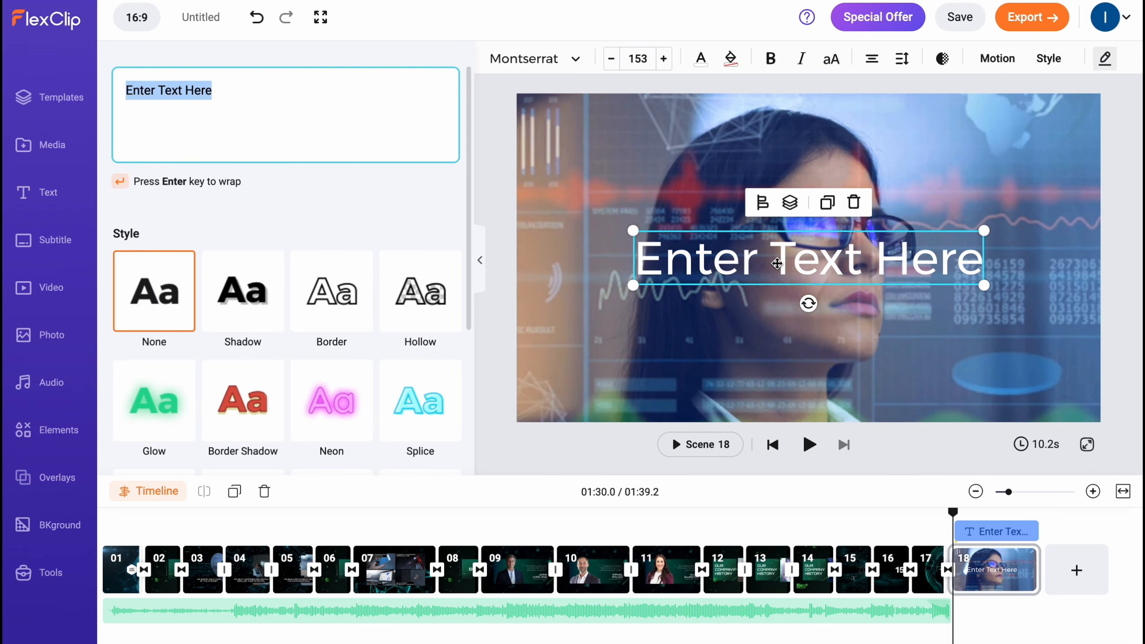
pyautogui.write('Hello')
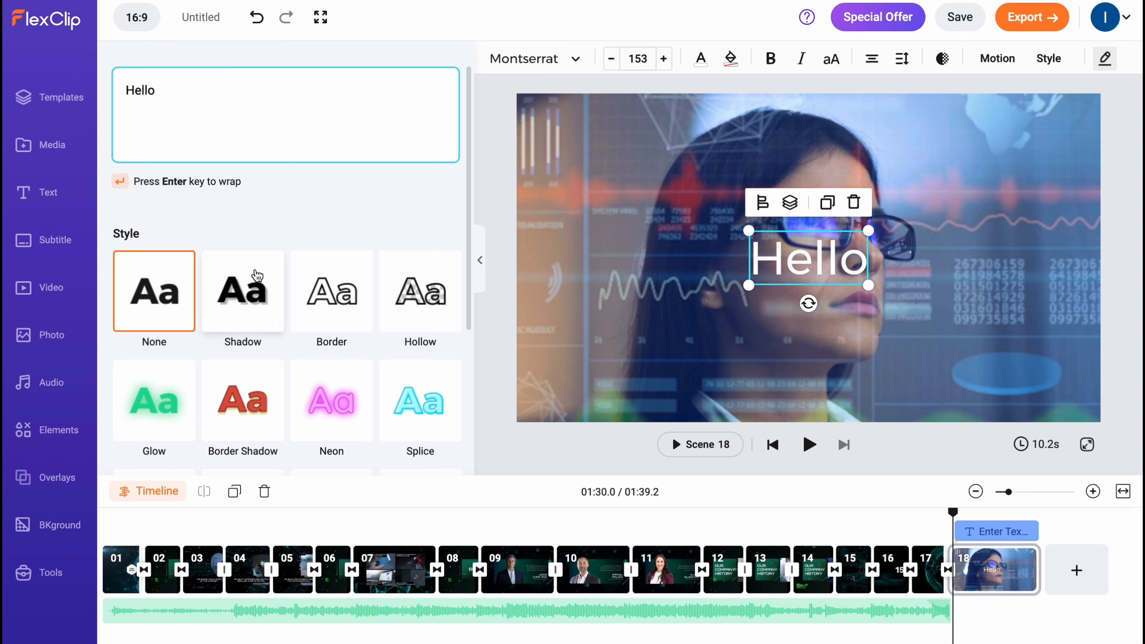
# - Try the Shadow, Border, Hollow, Glow, Border Shadow and Neon styles on the Hello title
pyautogui.click(242, 291)
pyautogui.scroll(-1, 333, 305)
pyautogui.click(347, 262)
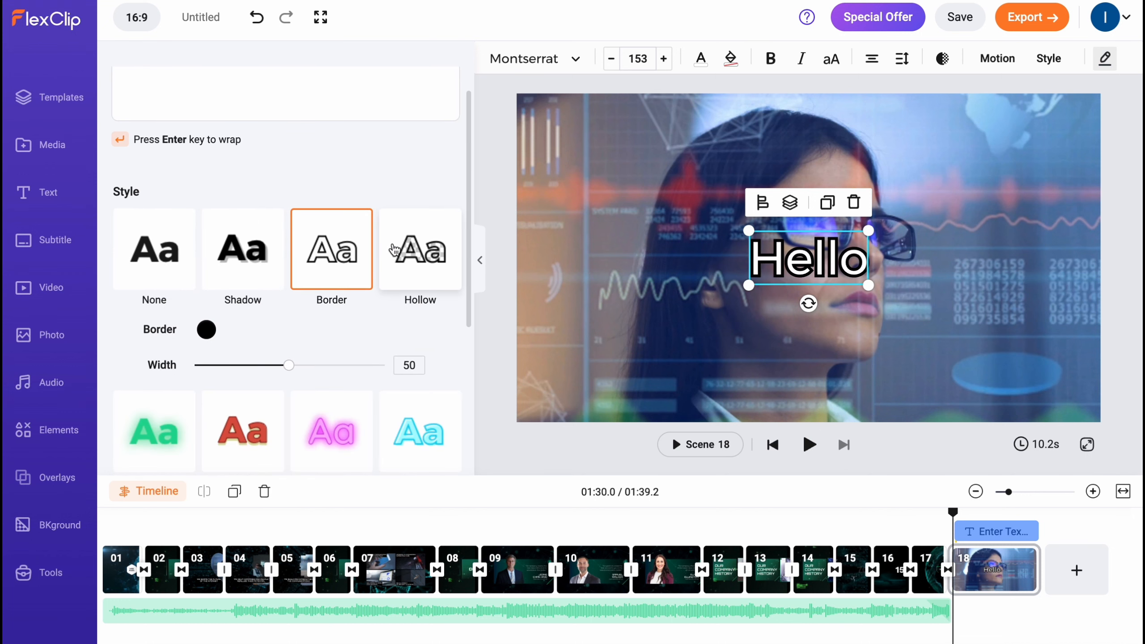
pyautogui.click(410, 254)
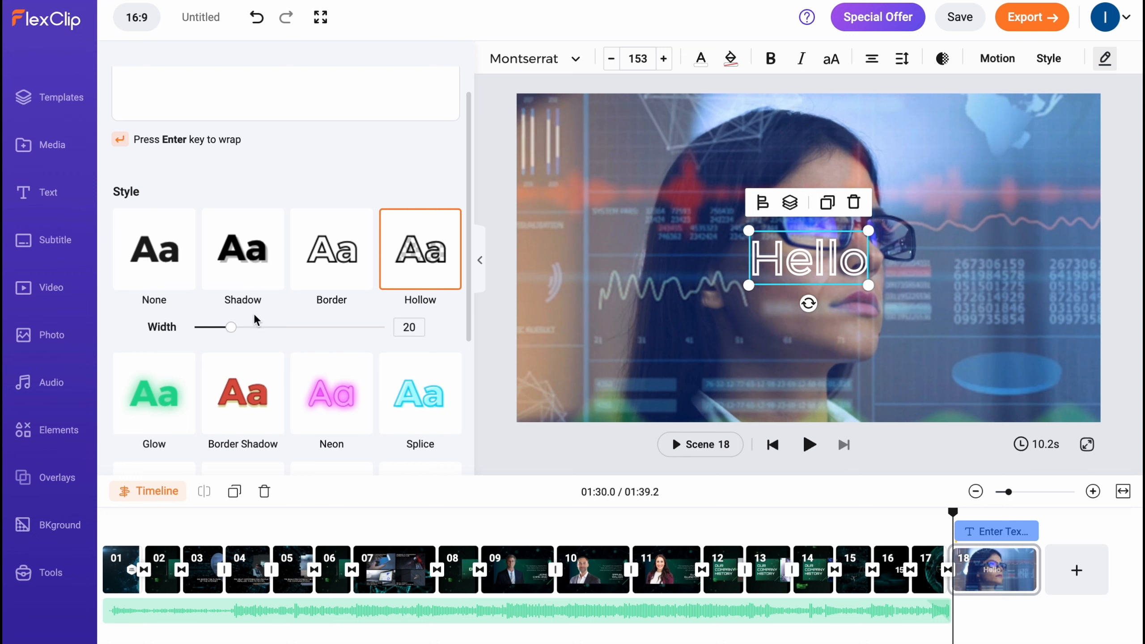
pyautogui.scroll(-1, 254, 320)
pyautogui.click(168, 384)
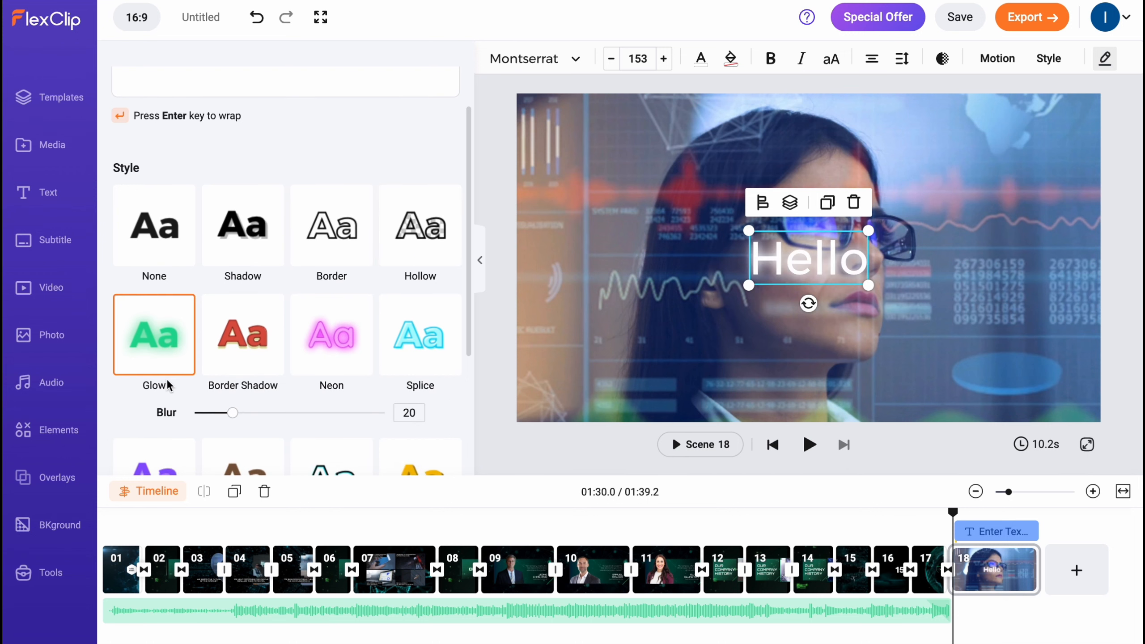
pyautogui.click(229, 350)
pyautogui.scroll(-5, 234, 316)
pyautogui.click(347, 234)
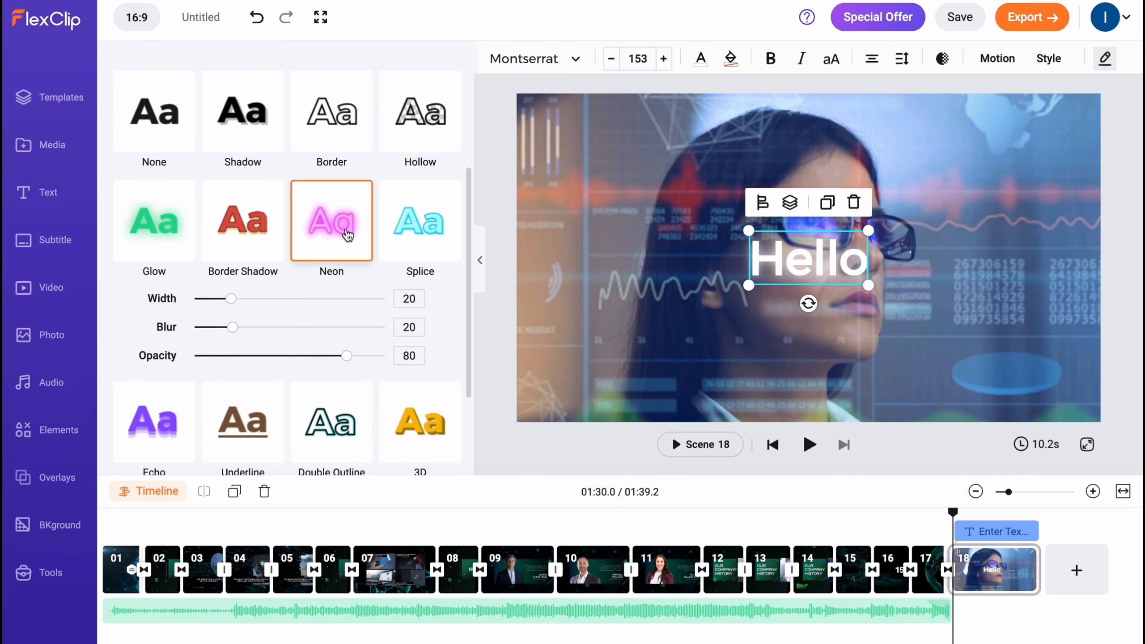
# - Apply the Splice style to the Hello title and look through the remaining text styles
pyautogui.click(418, 227)
pyautogui.scroll(-3, 301, 337)
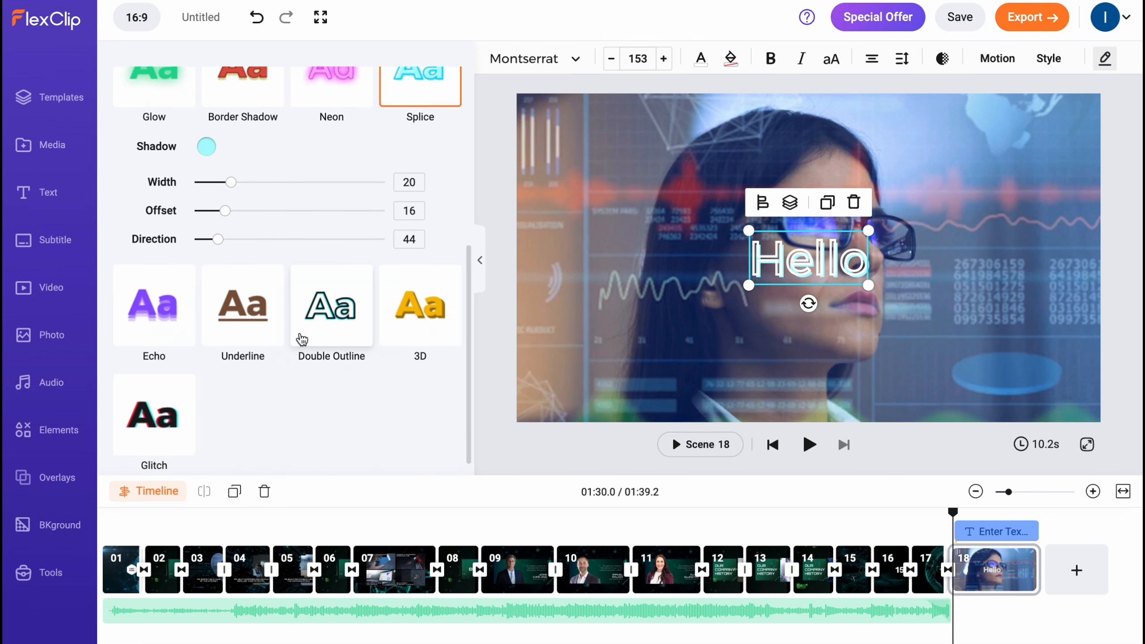
pyautogui.scroll(-1, 256, 337)
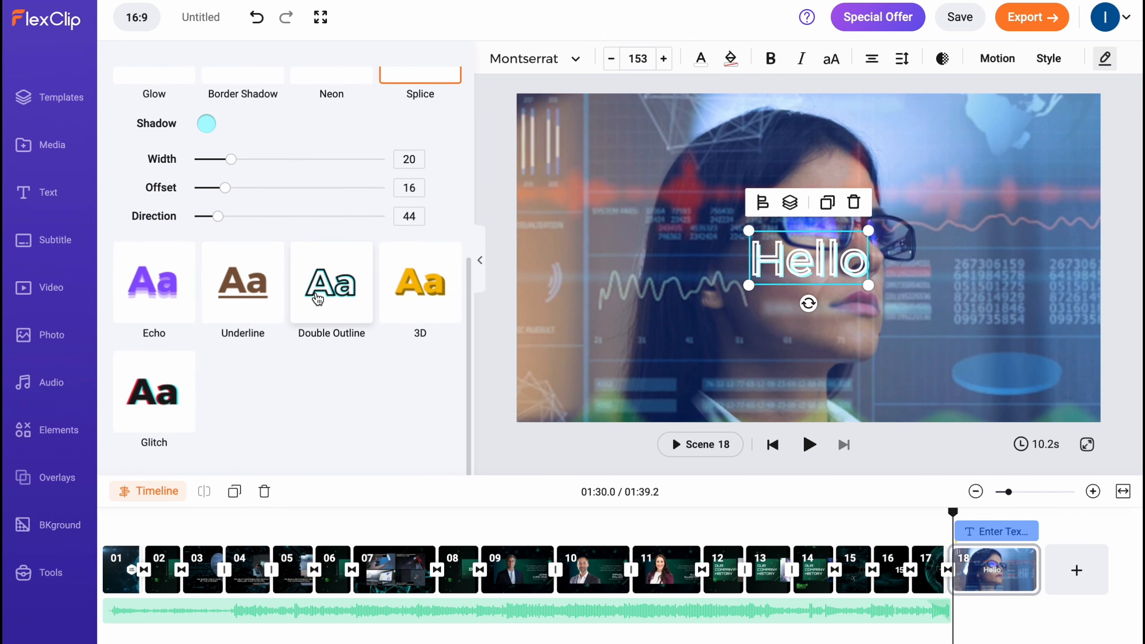
pyautogui.scroll(4, 318, 298)
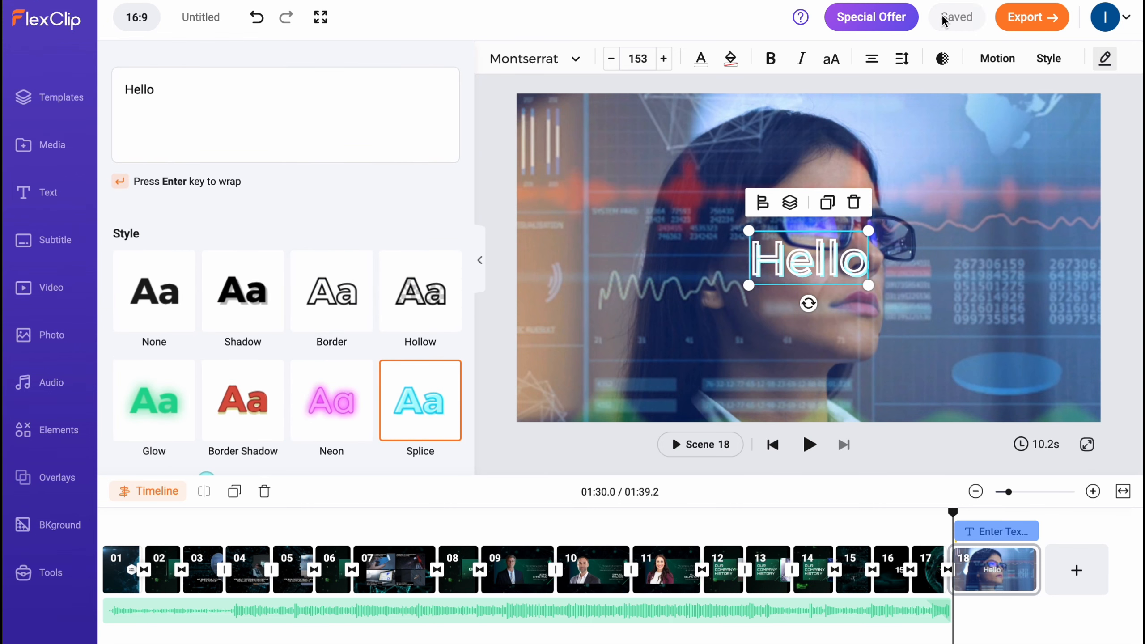
# - Export the project as a 720p video and close the export progress page
pyautogui.click(1039, 23)
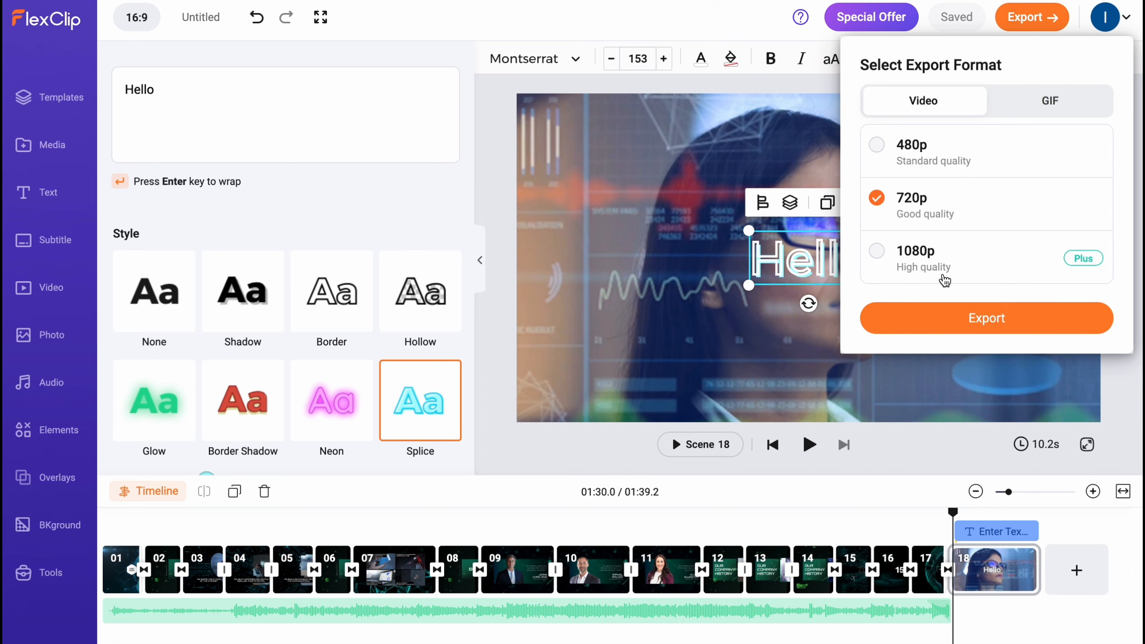
pyautogui.click(973, 324)
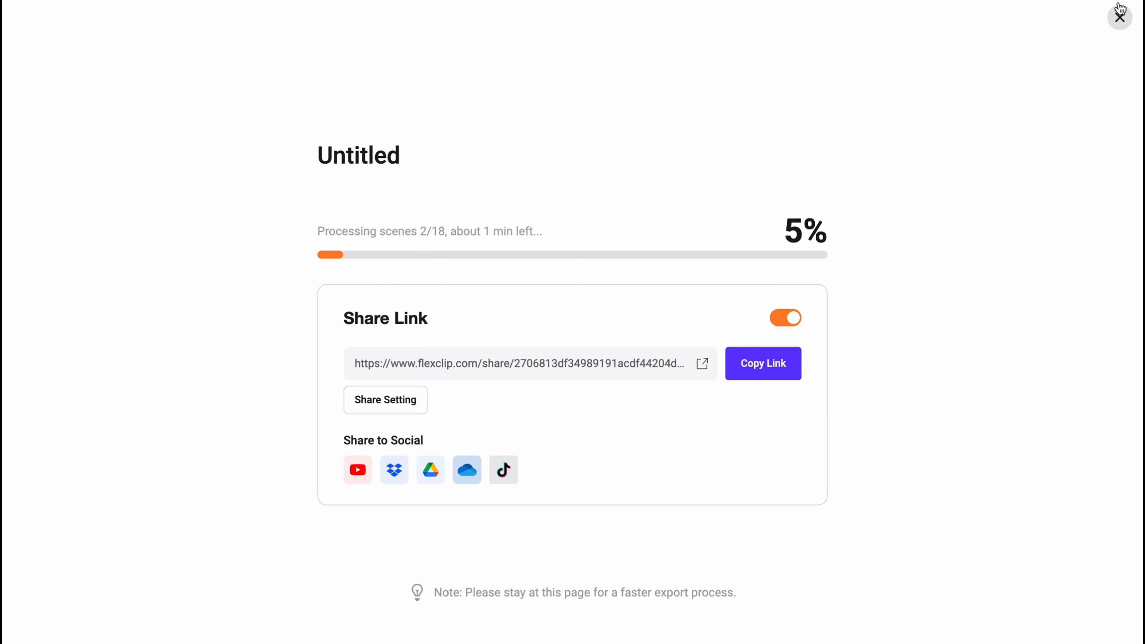
pyautogui.click(1119, 18)
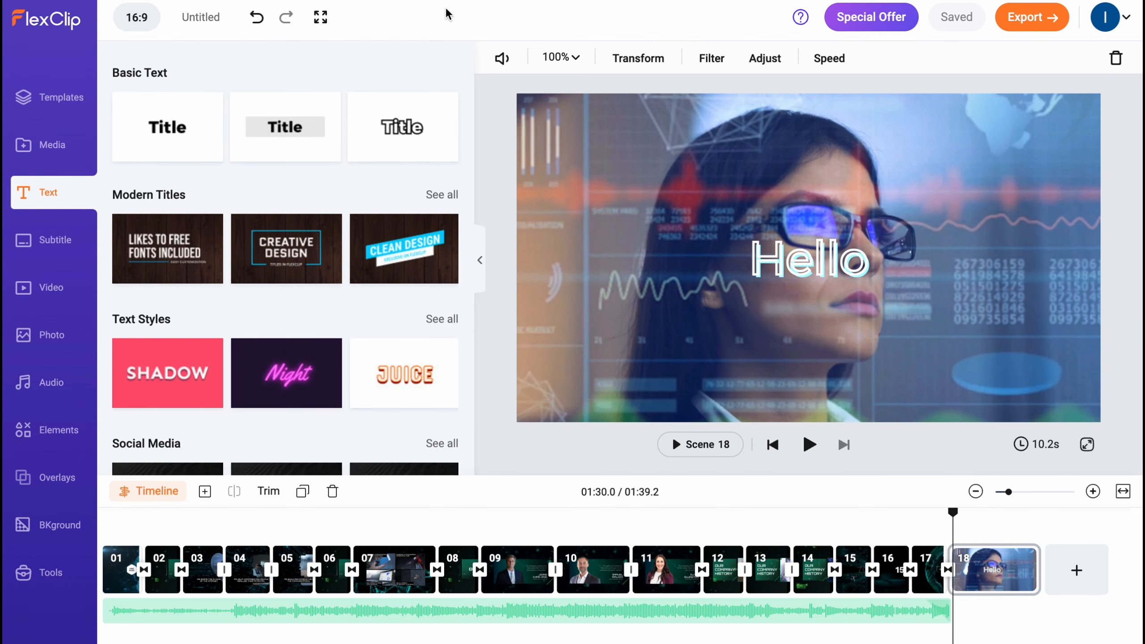
# - Leave the editor and open the My Projects overview
pyautogui.click(53, 20)
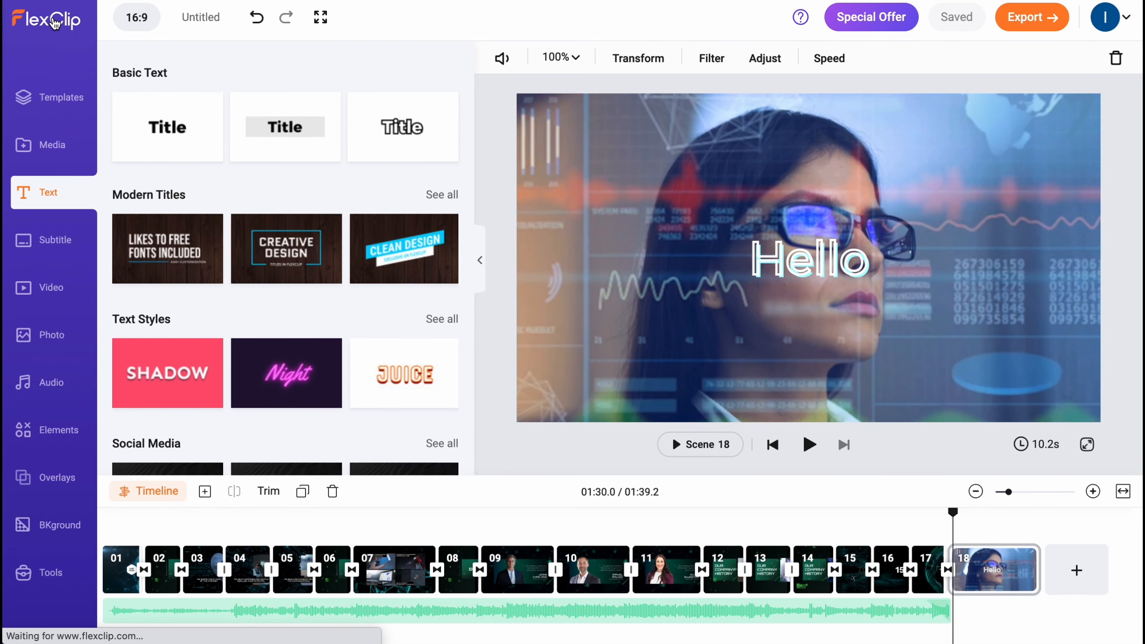
pyautogui.click(84, 40)
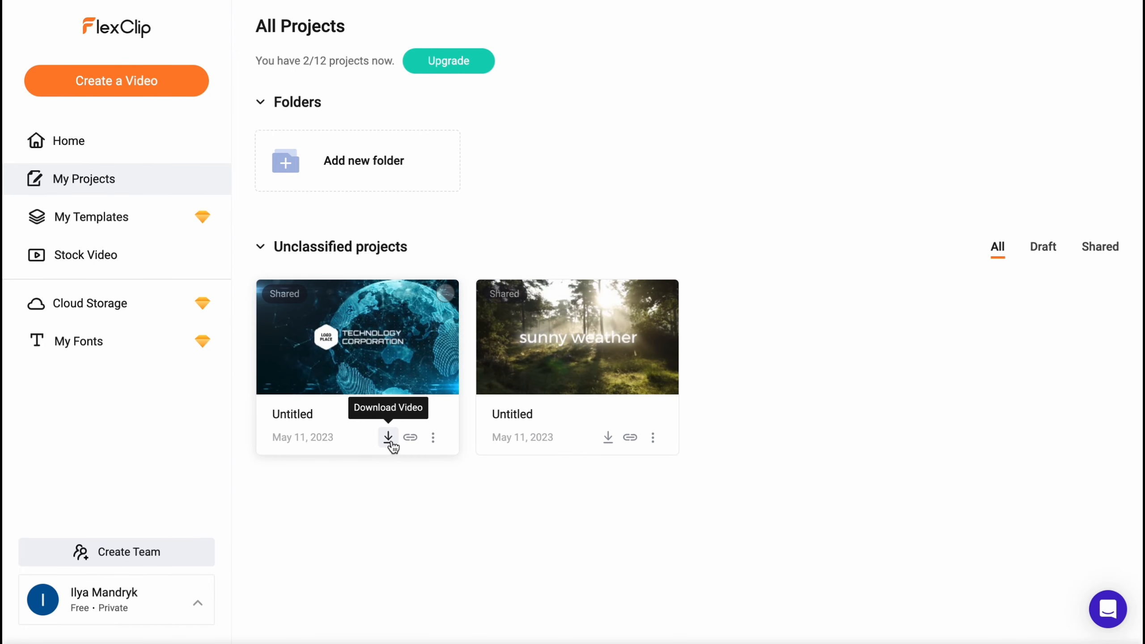
# - Look through the management options for the technology presentation project, leaving it unchanged
pyautogui.click(433, 438)
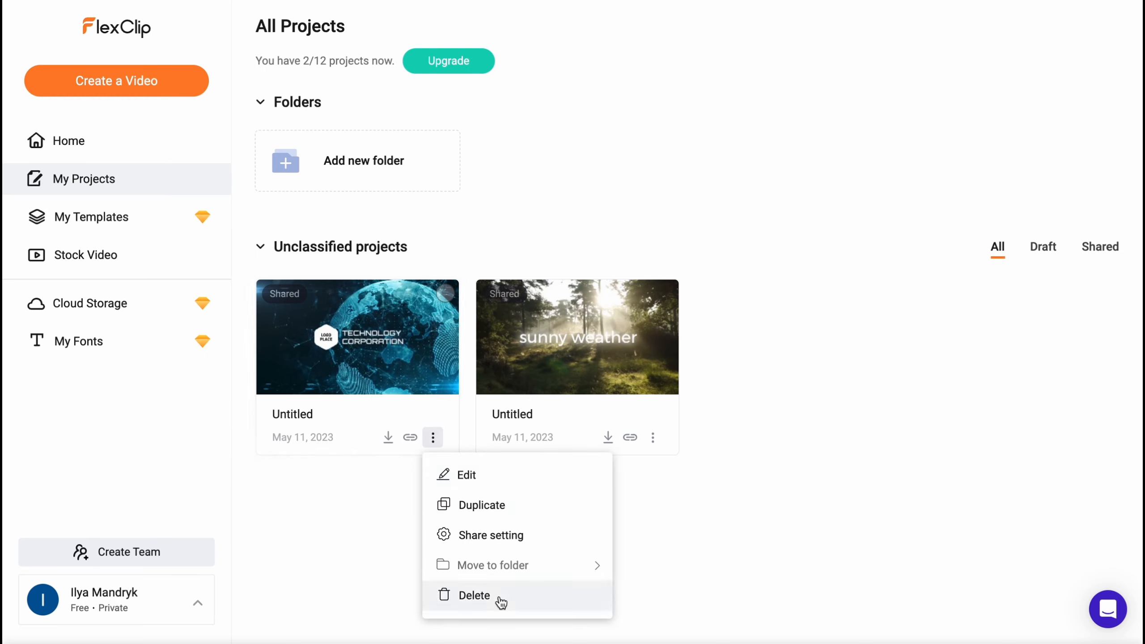
pyautogui.click(341, 505)
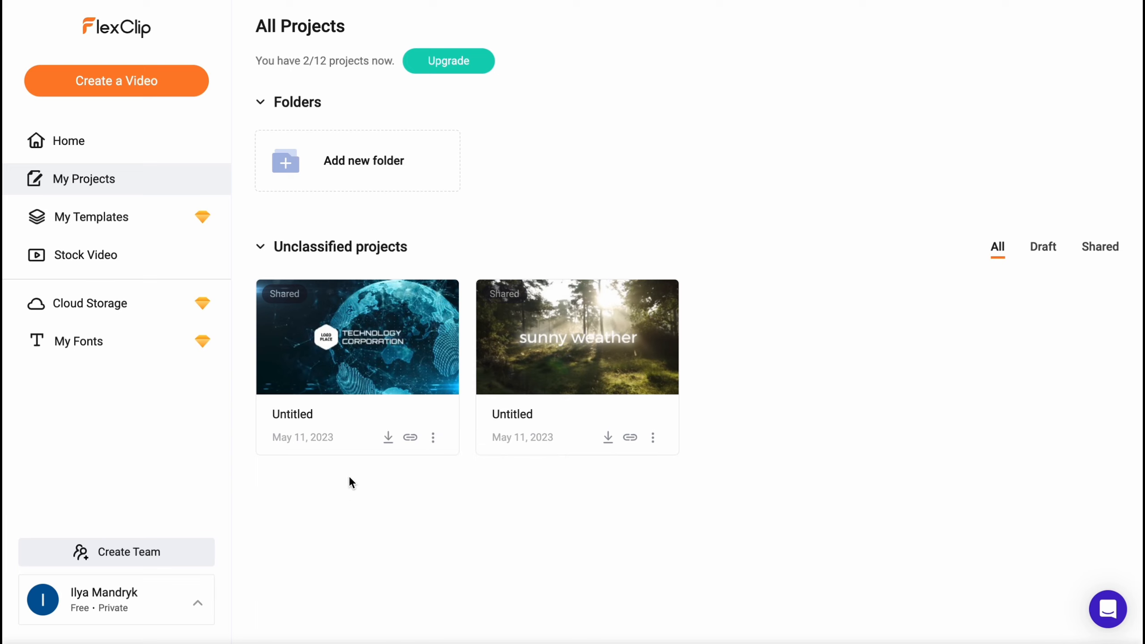
# - Open the upgrade plans, compare monthly with annual billing for Plus and Business, and review the features included in Plus
pyautogui.click(452, 63)
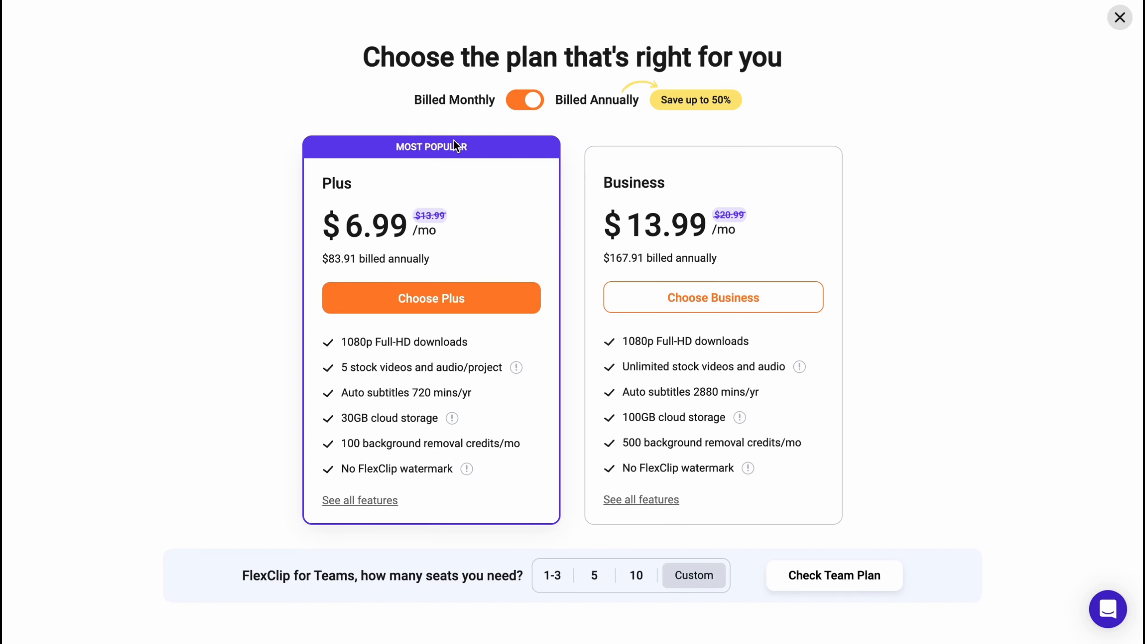
pyautogui.click(541, 102)
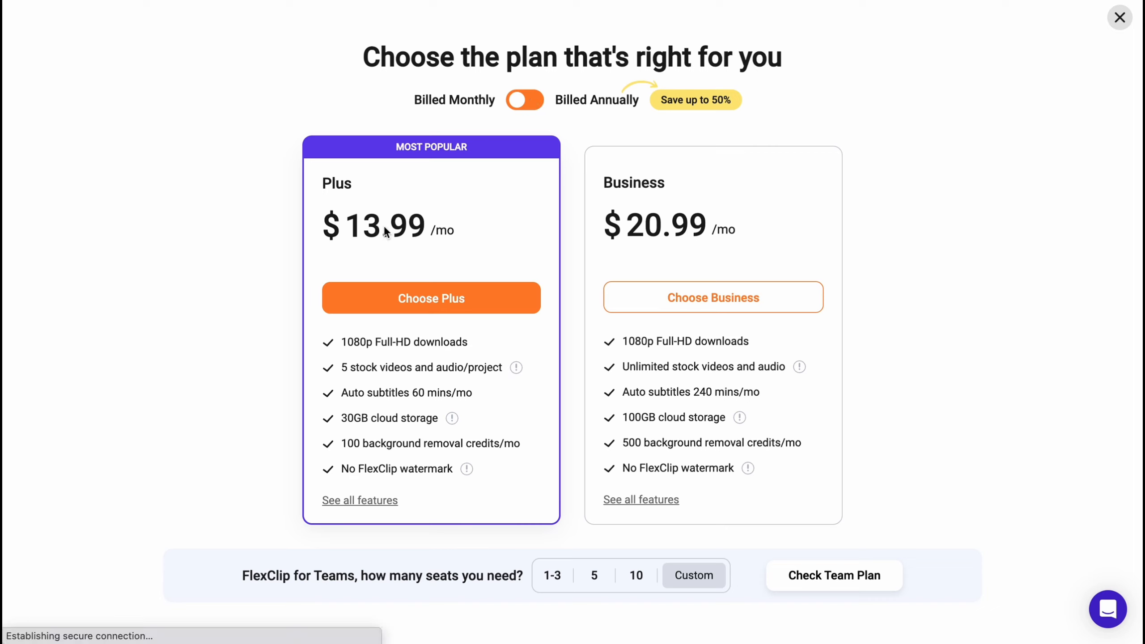
pyautogui.click(543, 102)
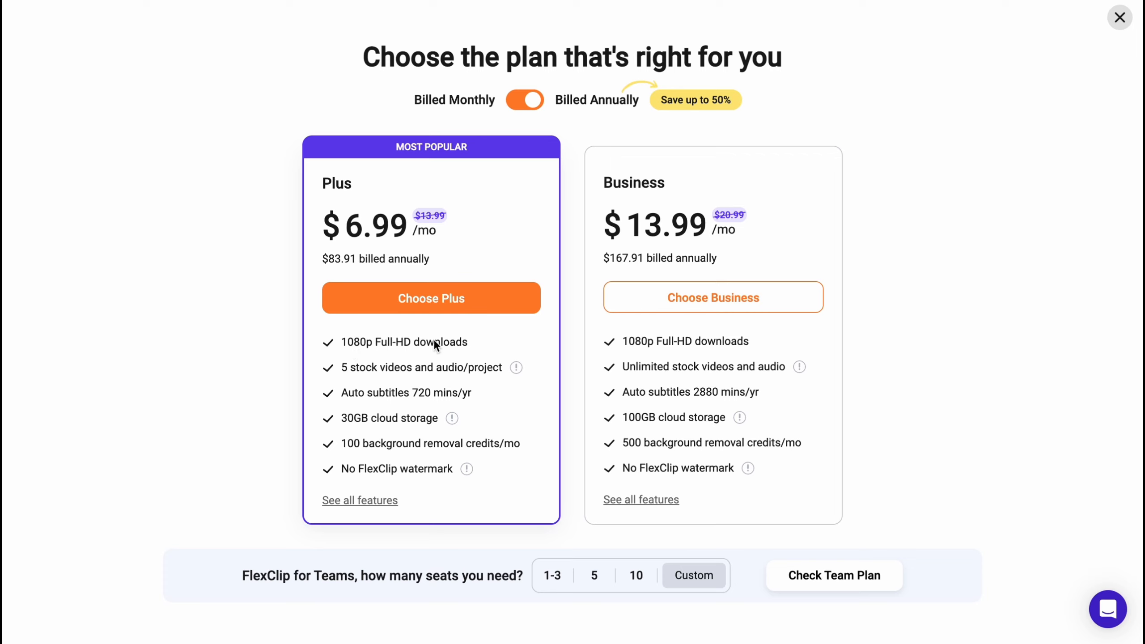
pyautogui.click(341, 365)
pyautogui.click(343, 393)
pyautogui.click(502, 457)
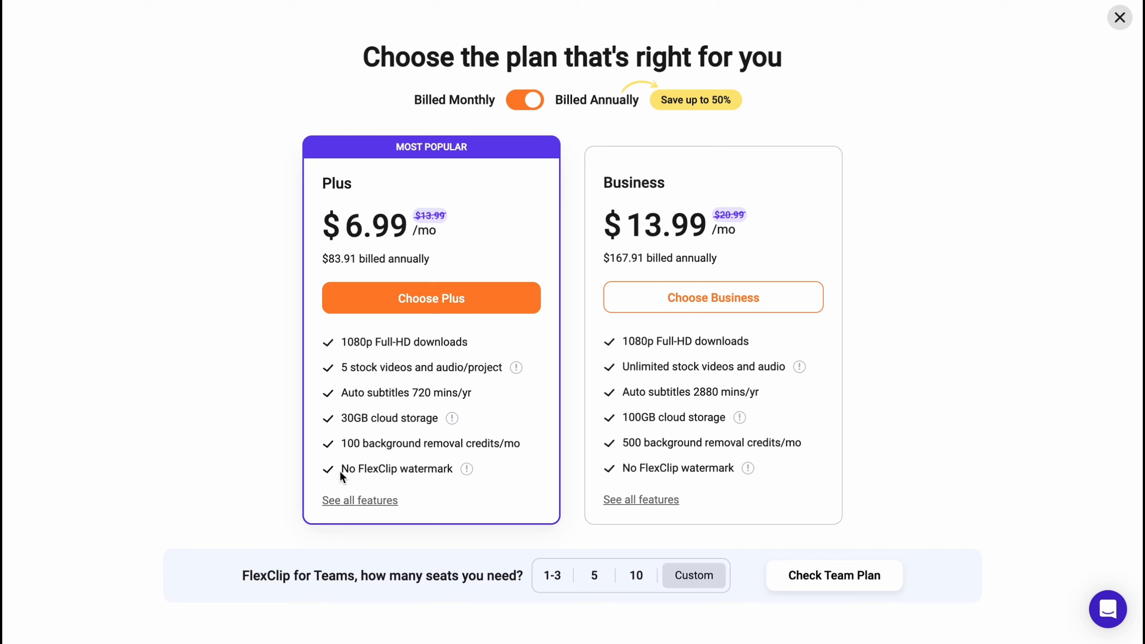